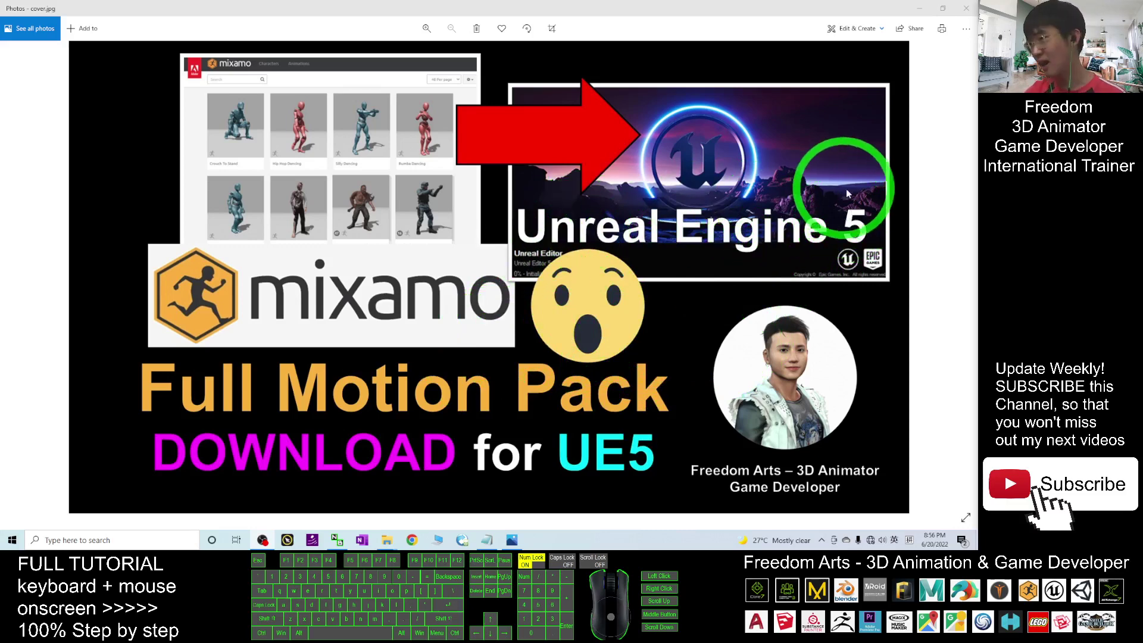
- Open notes.txt in Notepad on top of the Mixamo cover image in Photos
left_click(487, 539)
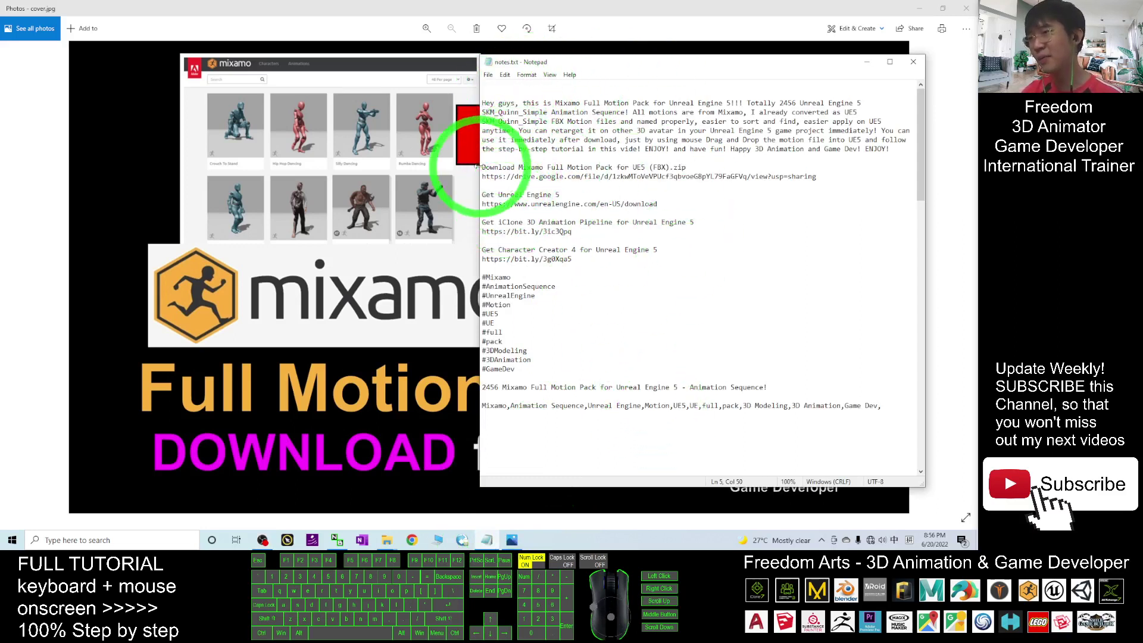
- Select the download line in notes.txt, then maximize the Mixamo Full Motion Pack folder window
left_click_drag(482, 166, 649, 166)
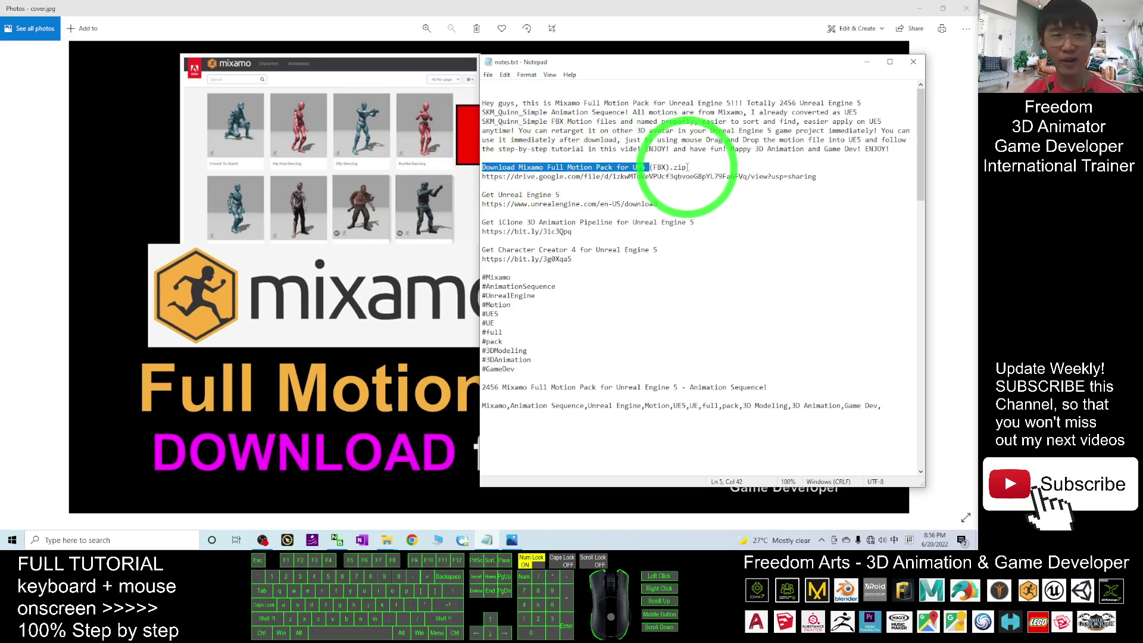
left_click_drag(703, 164, 582, 45)
left_click(697, 12)
left_click(719, 60)
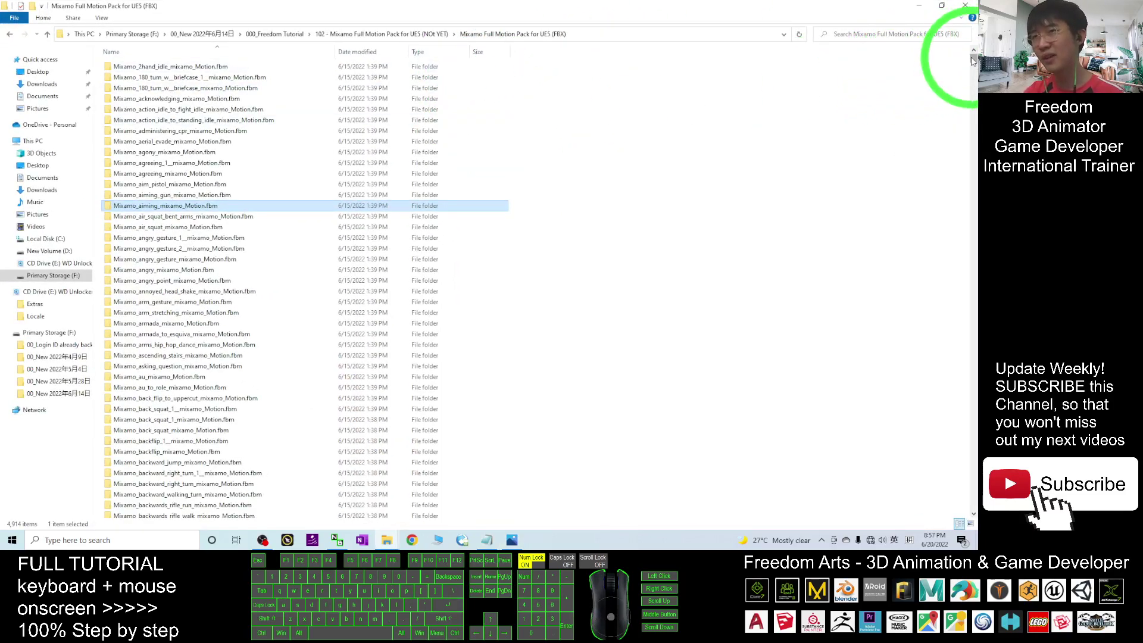
- Browse a femme .fbm subfolder and the pack's .Fbx files, then show the hidden tray icons
left_click_drag(973, 59, 959, 112)
double_click(154, 168)
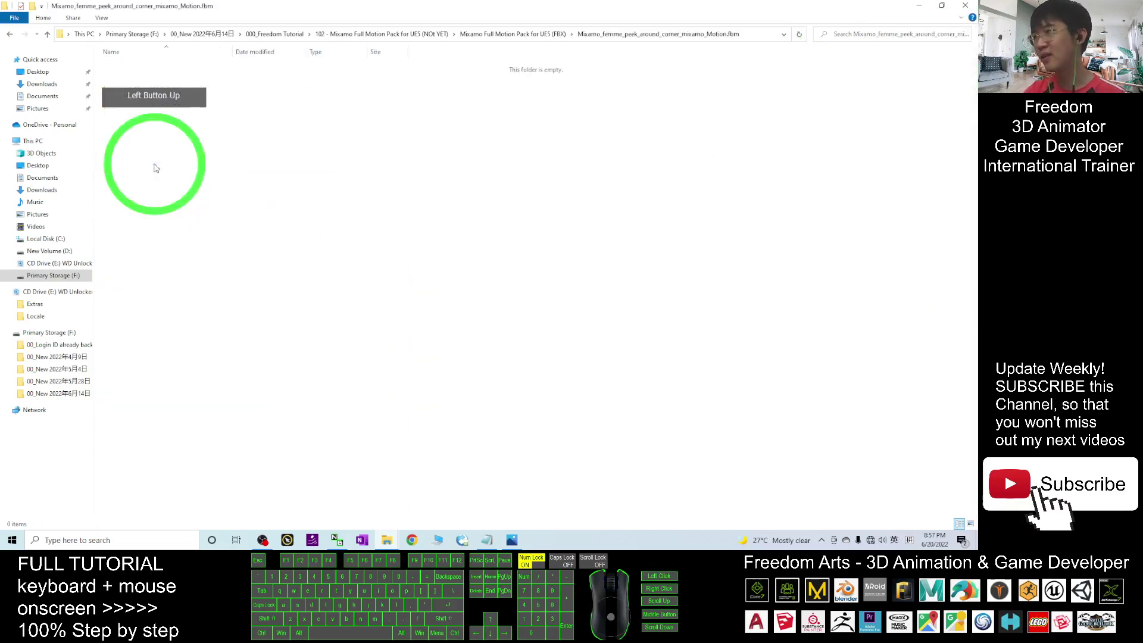
left_click(47, 34)
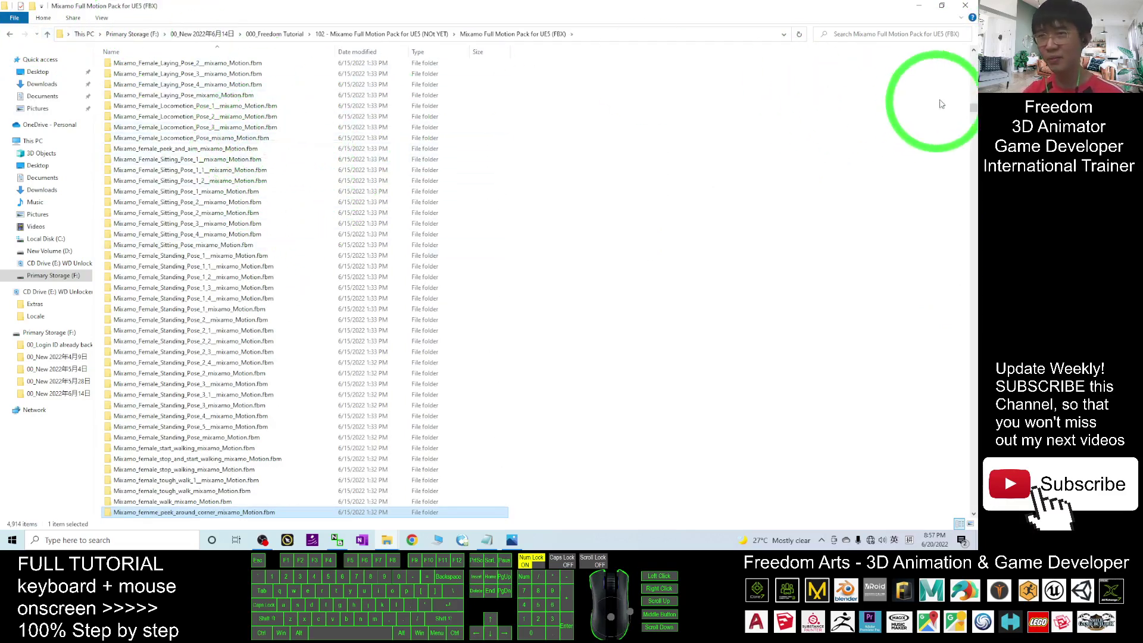
left_click_drag(970, 113, 970, 282)
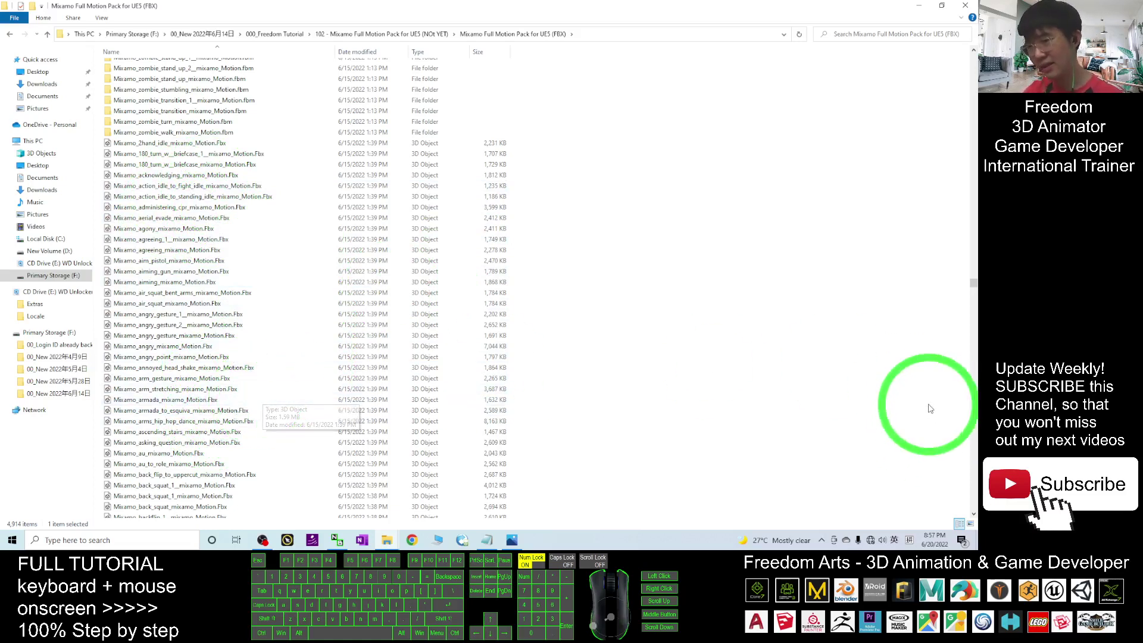
left_click(822, 541)
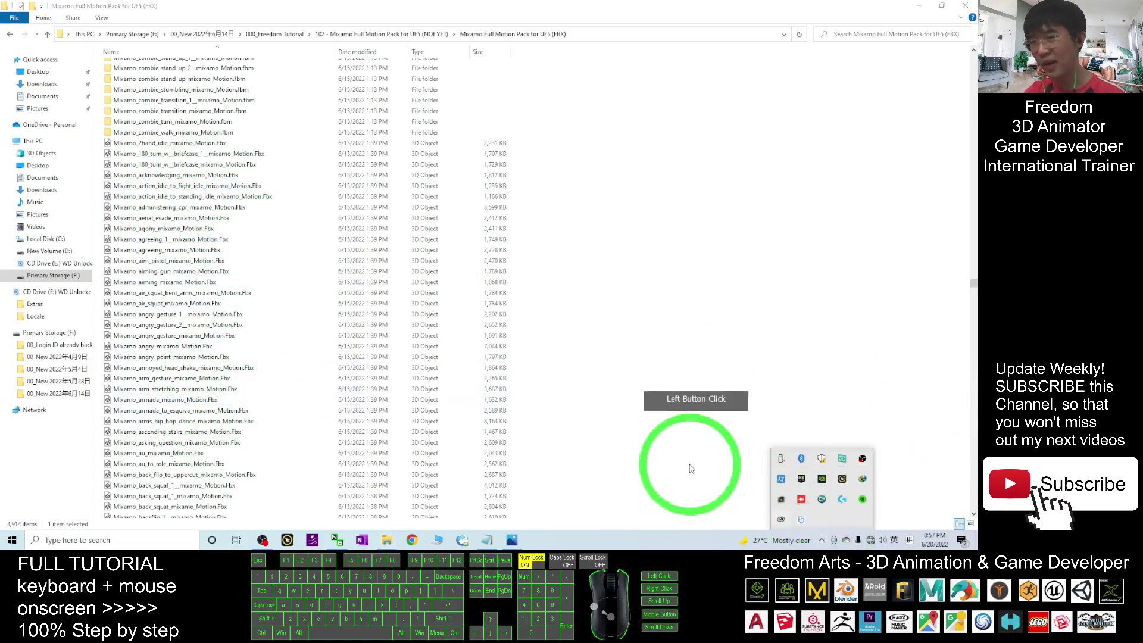
- Open Epic Games Launcher from the tray and close its connection-error window
left_click(801, 479)
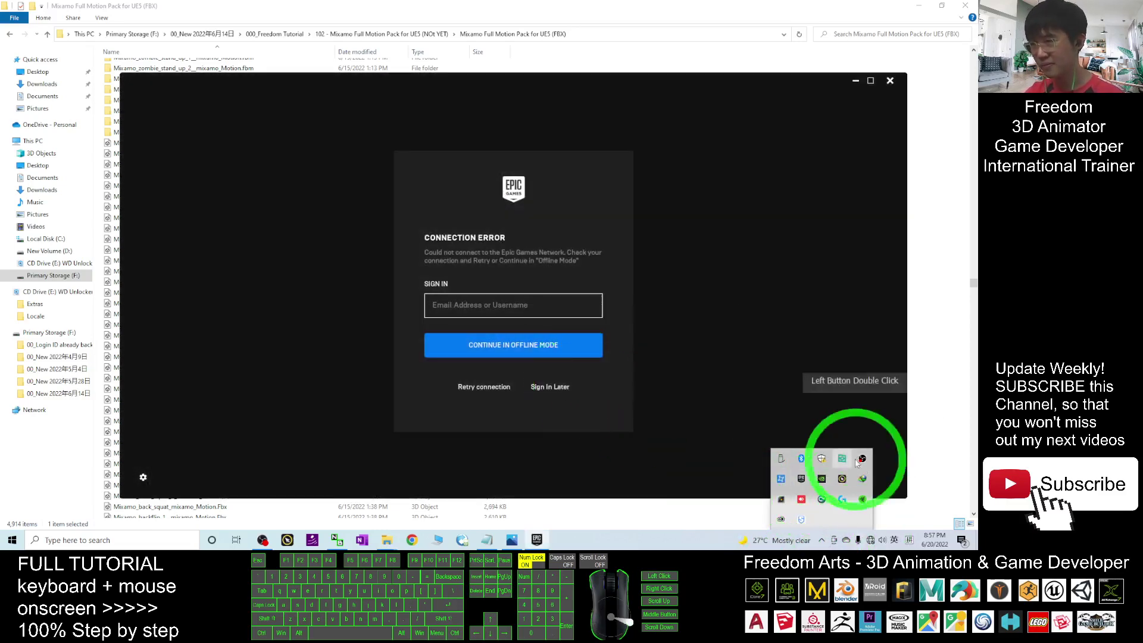
left_click(890, 81)
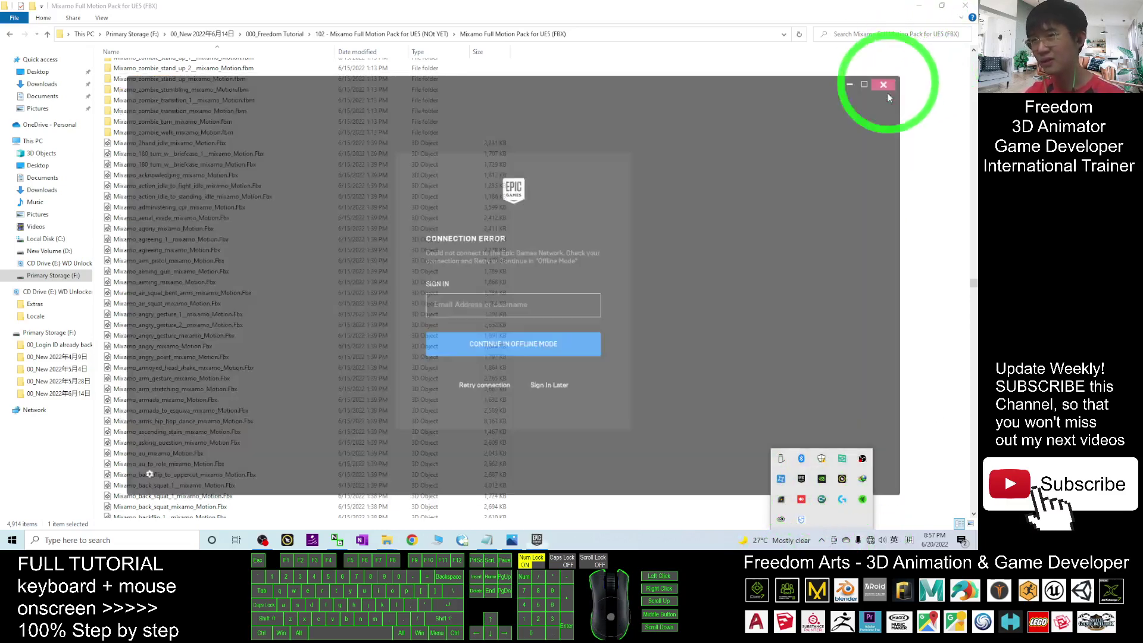
left_click(876, 539)
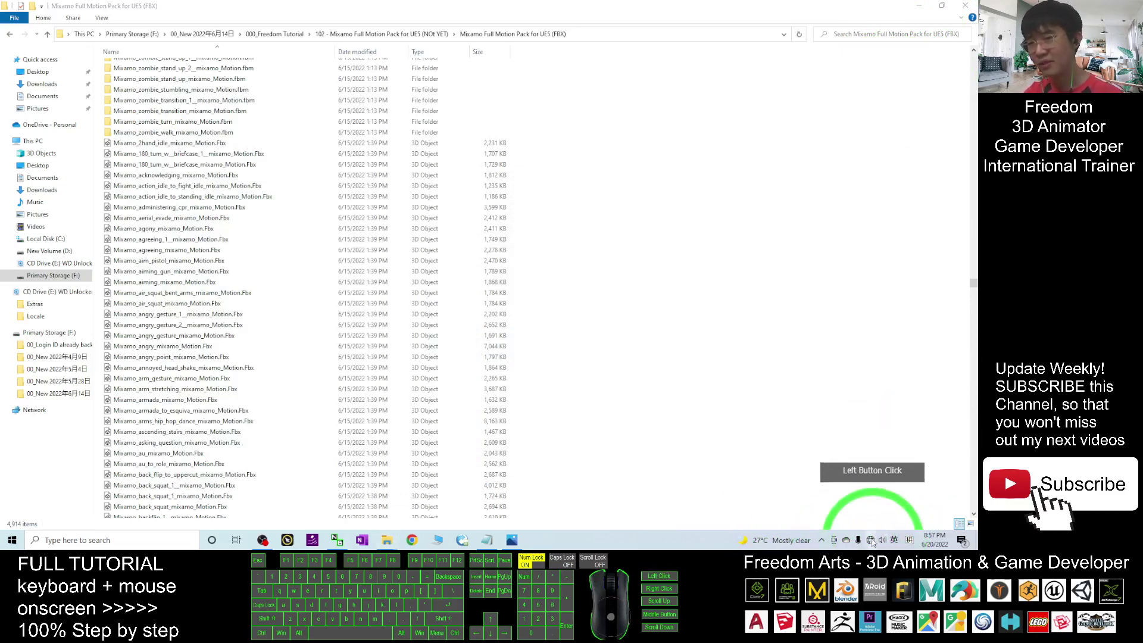
- Connect the computer to the wifi hotspot network from the Wi-Fi list
left_click(847, 249)
left_click(934, 296)
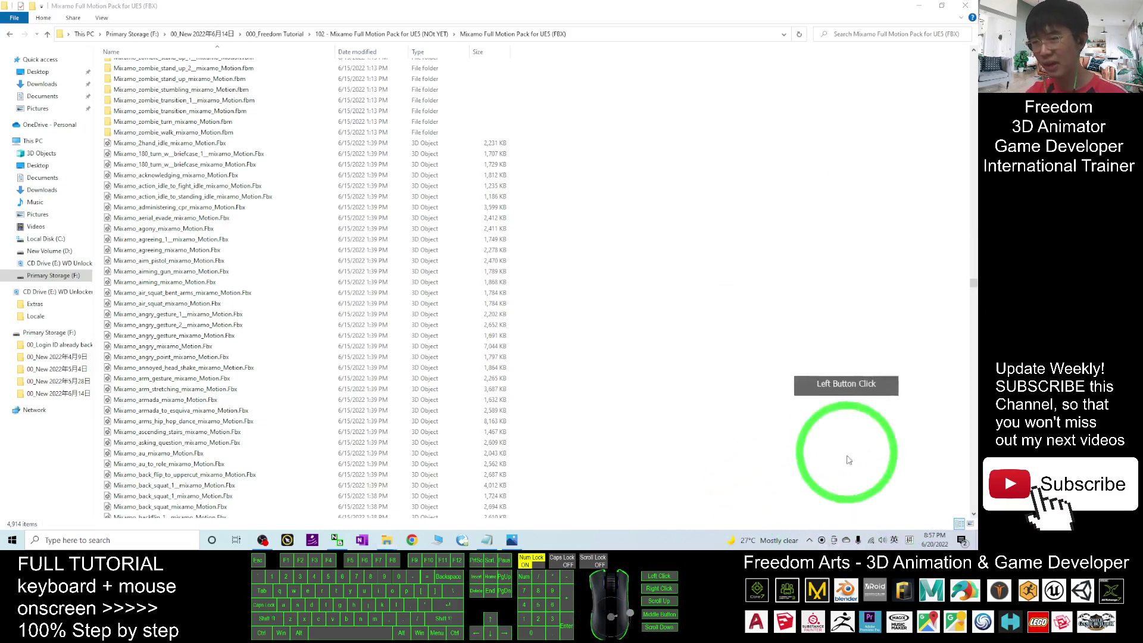
left_click(809, 539)
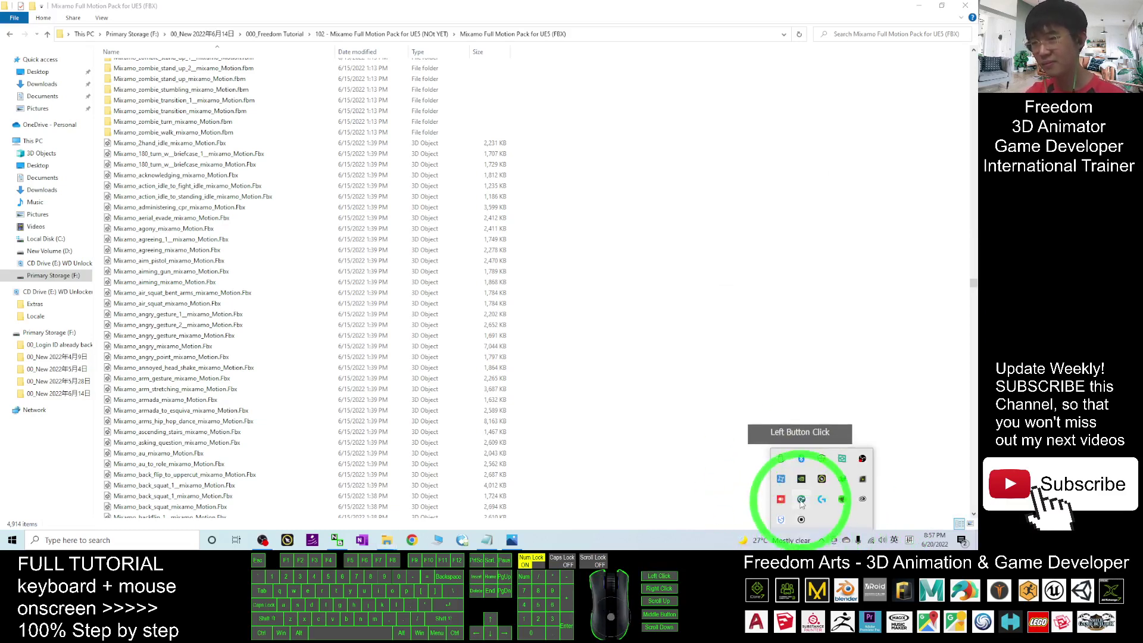
- Search 'epic' in Windows search and start Epic Games Launcher
left_click(105, 539)
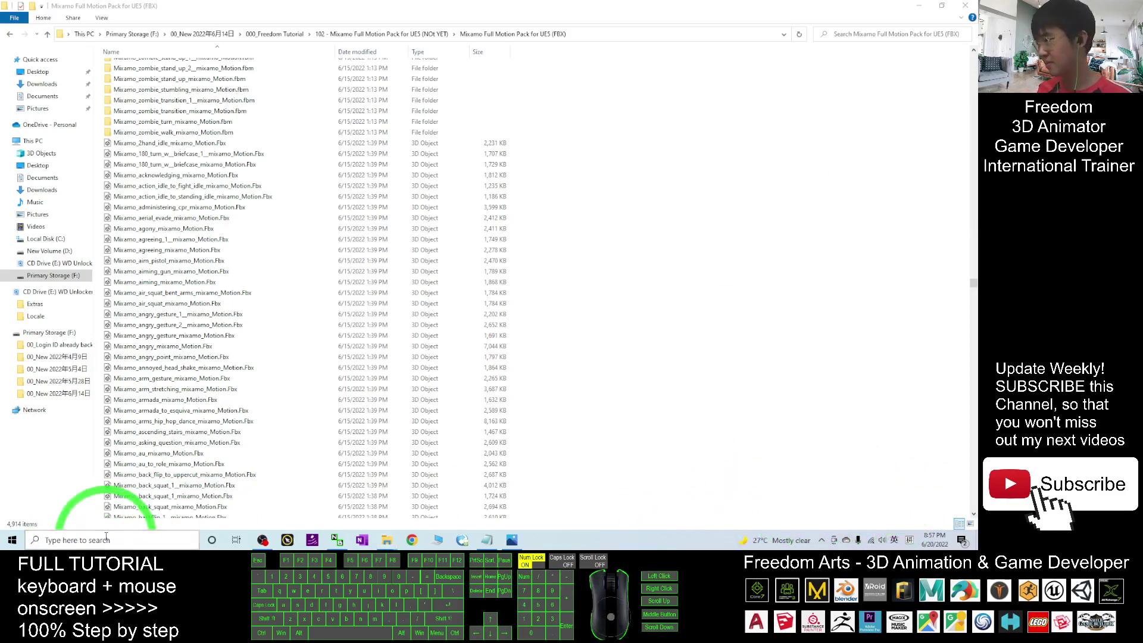
type("e")
key("shift")
type("pic")
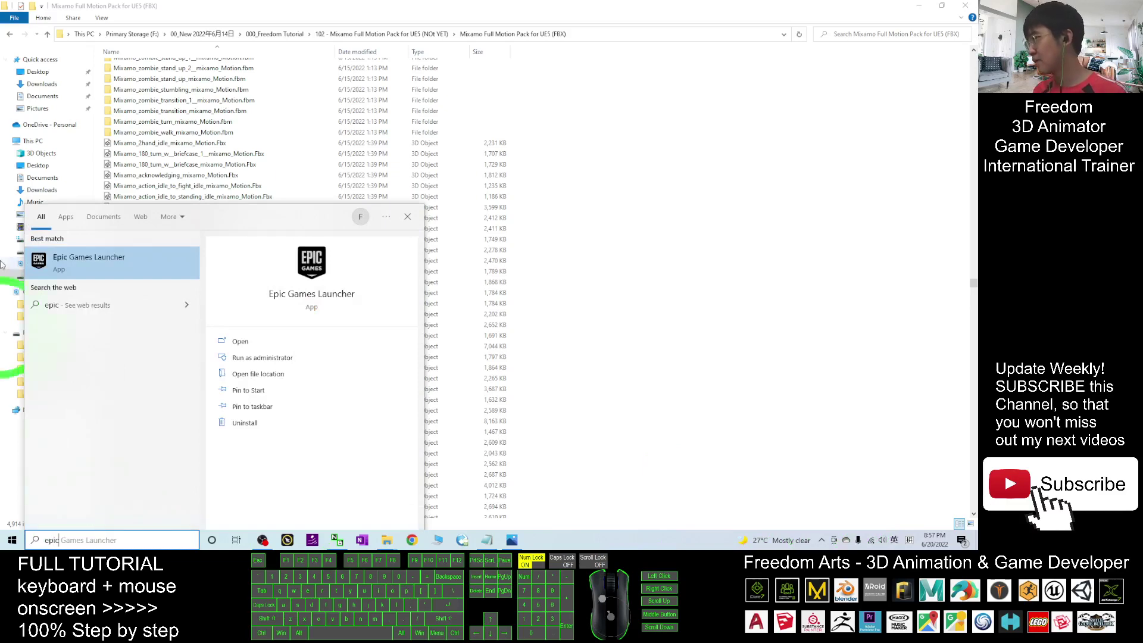
left_click(108, 260)
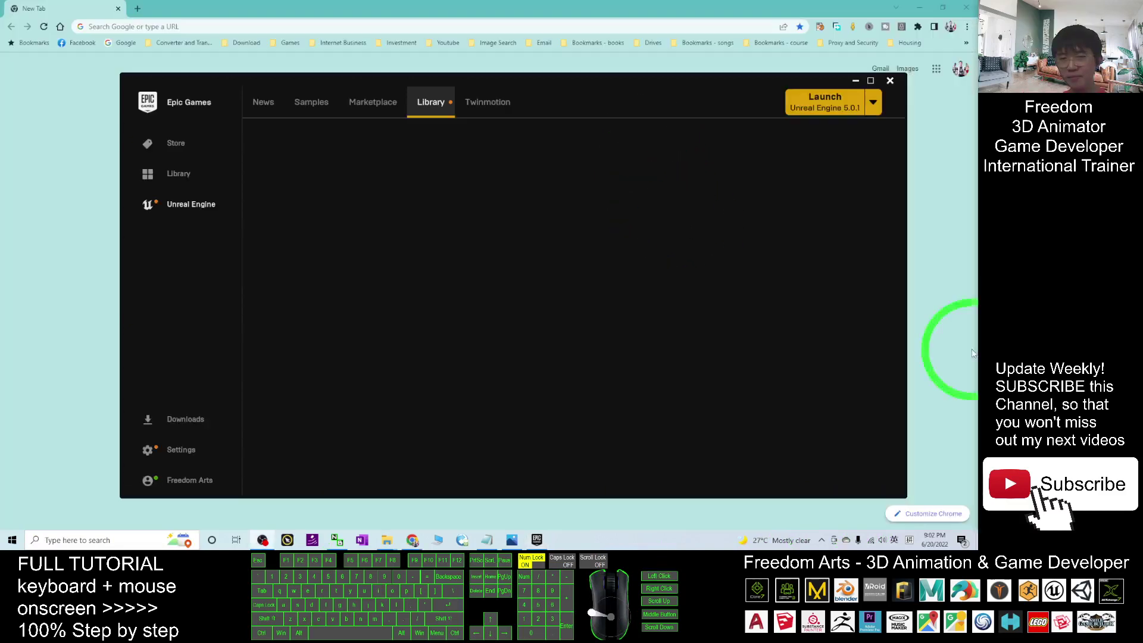
- Launch Unreal Engine 5.0.1 from the launcher's version dropdown
left_click(598, 200)
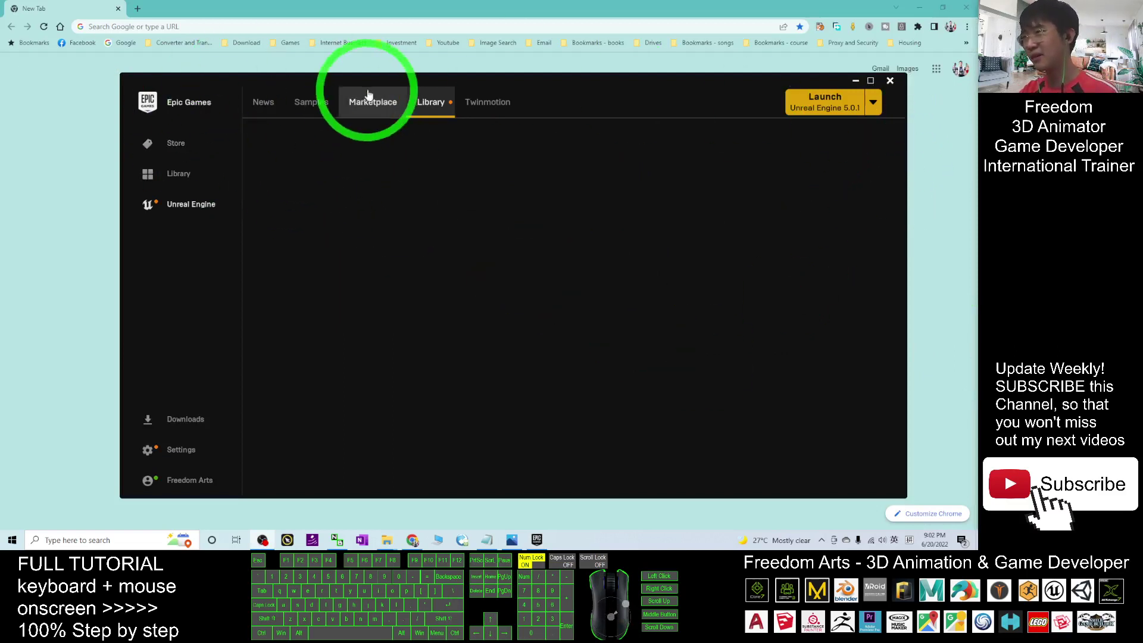
left_click(873, 102)
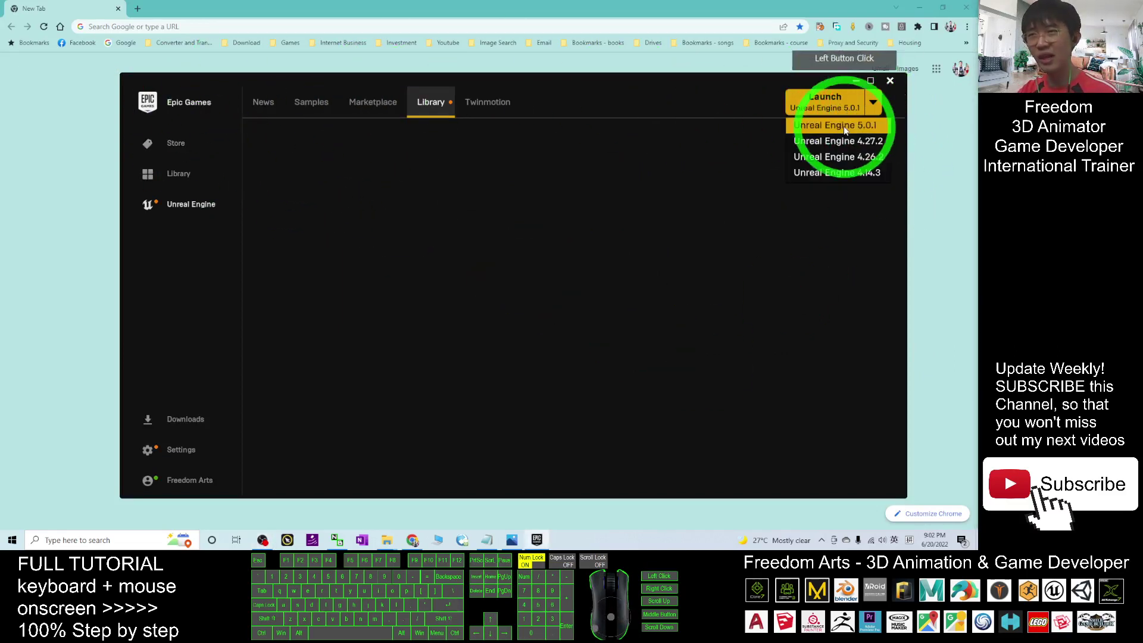
left_click(846, 128)
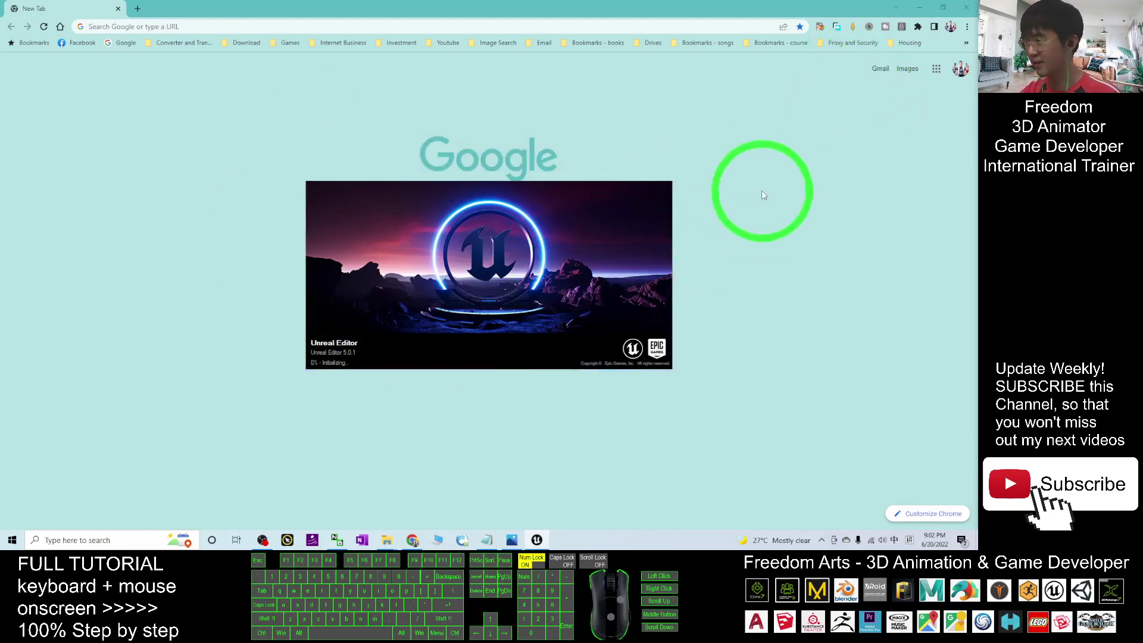
- Close Chrome and let the Unreal Project Browser load its recent projects list
left_click(965, 5)
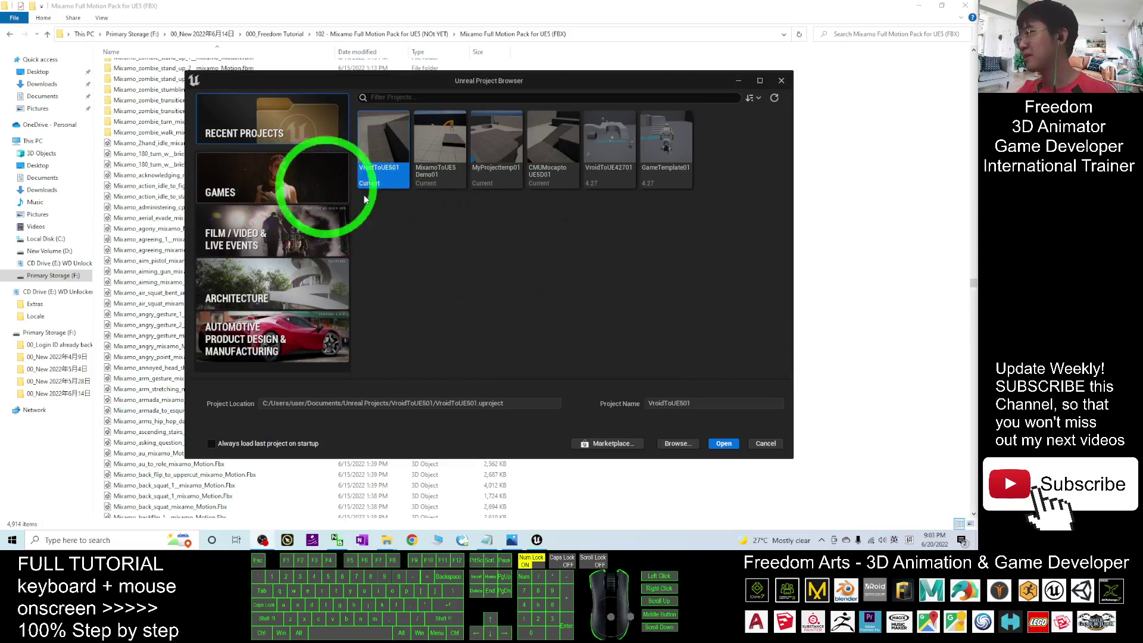
- Pick the Games > Third Person template, name the project MixamoFullPackDemo01, and create it
left_click(249, 189)
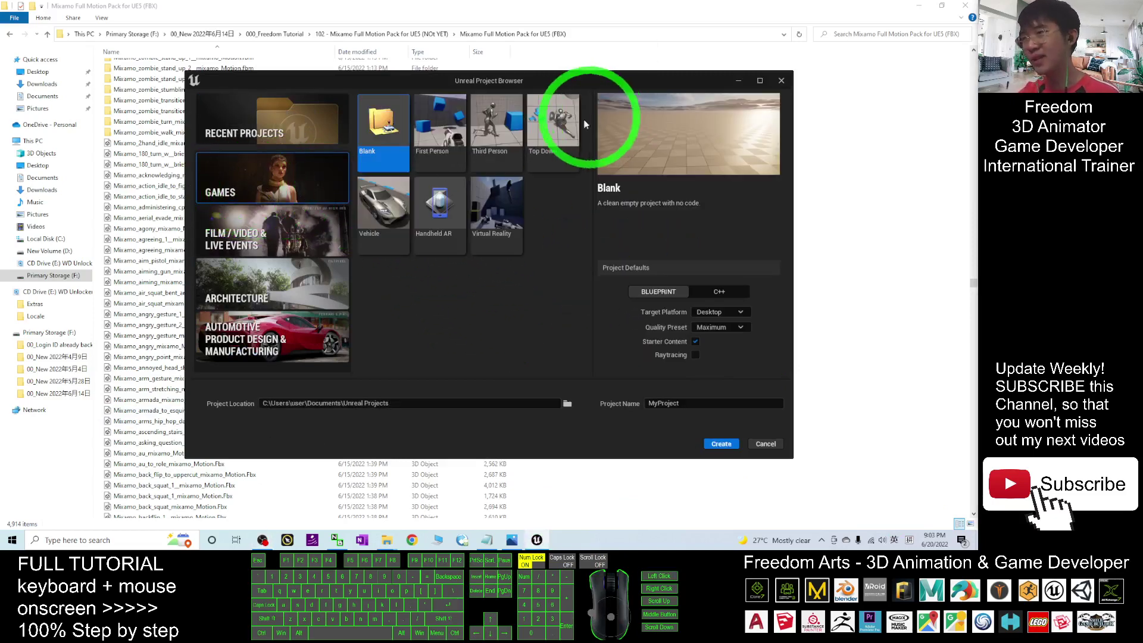
left_click(486, 137)
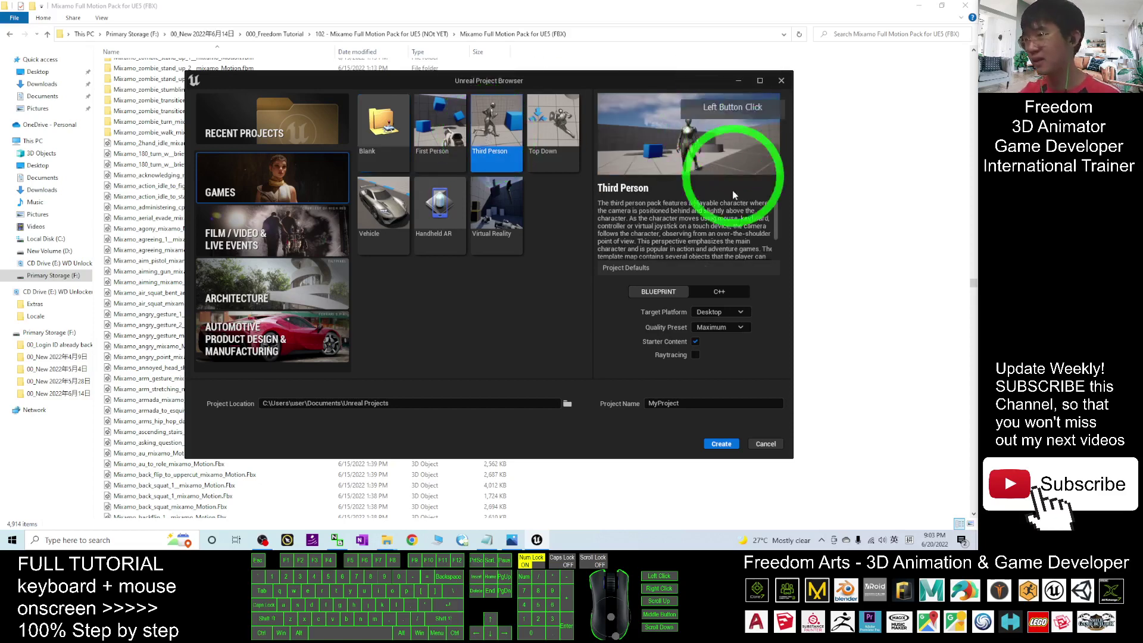
left_click(632, 405)
left_click(695, 403)
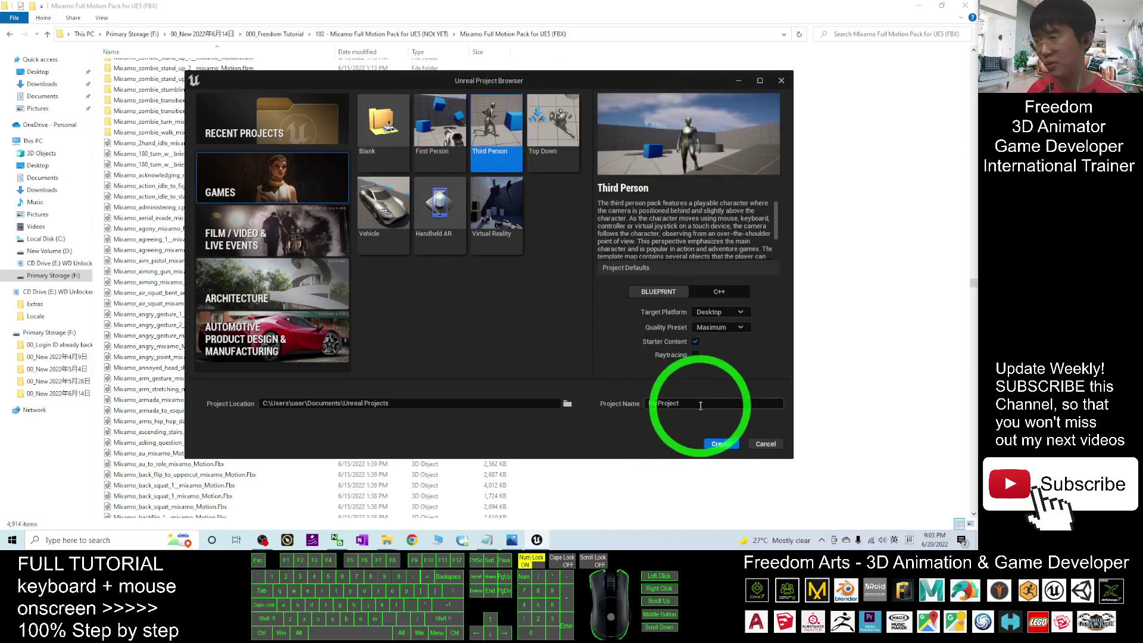
left_click_drag(700, 405, 814, 377)
type("MixamoFulla")
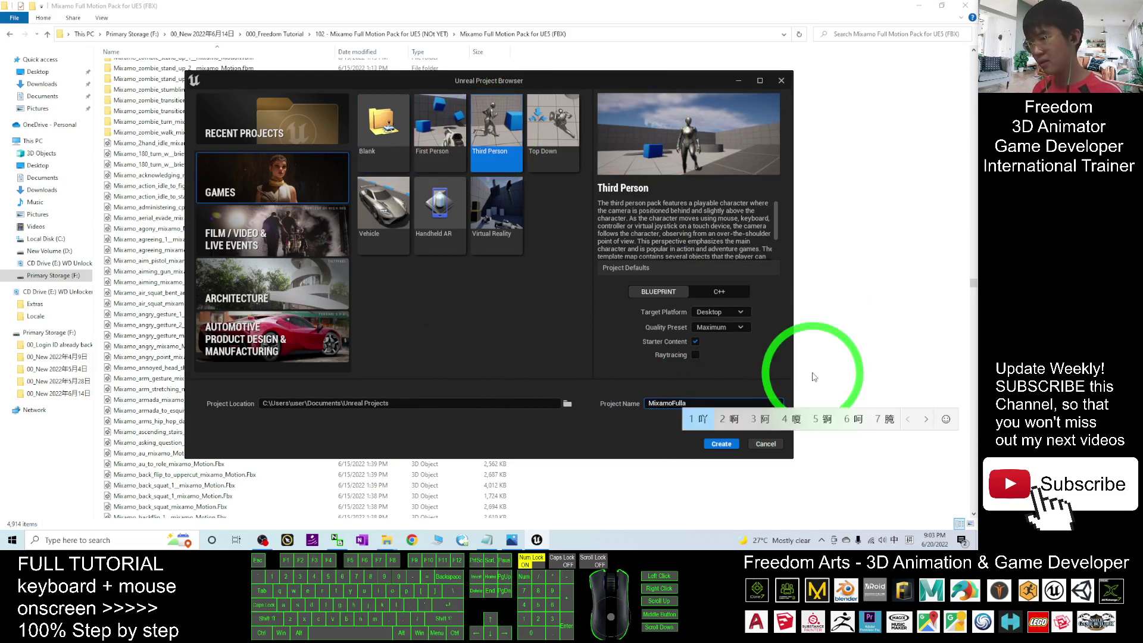
key("BackSpace")
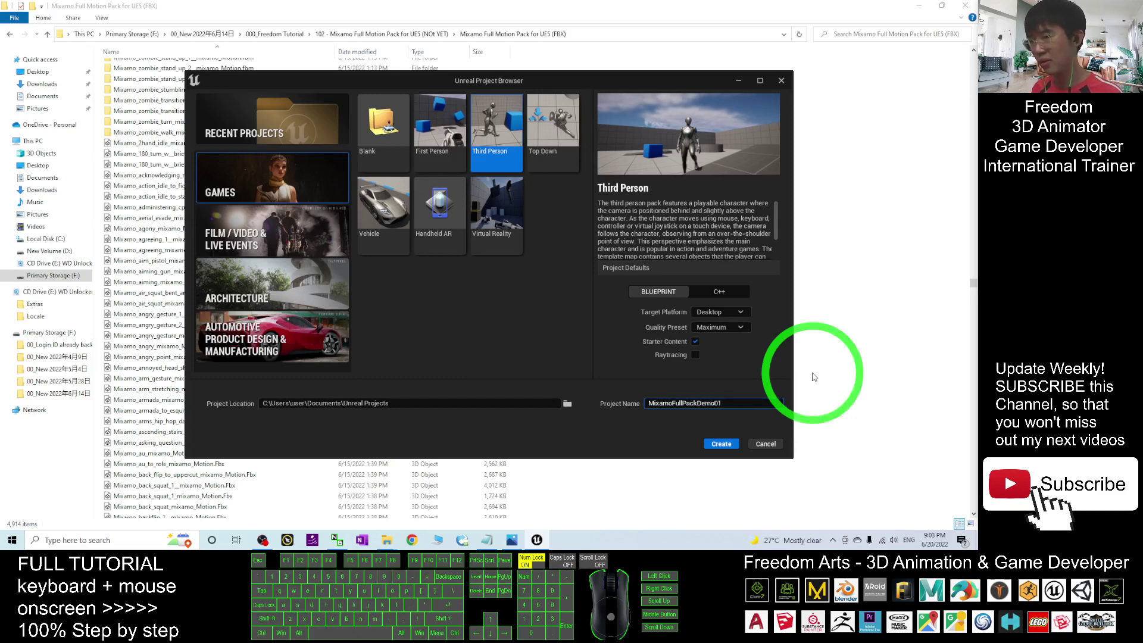
left_click(728, 444)
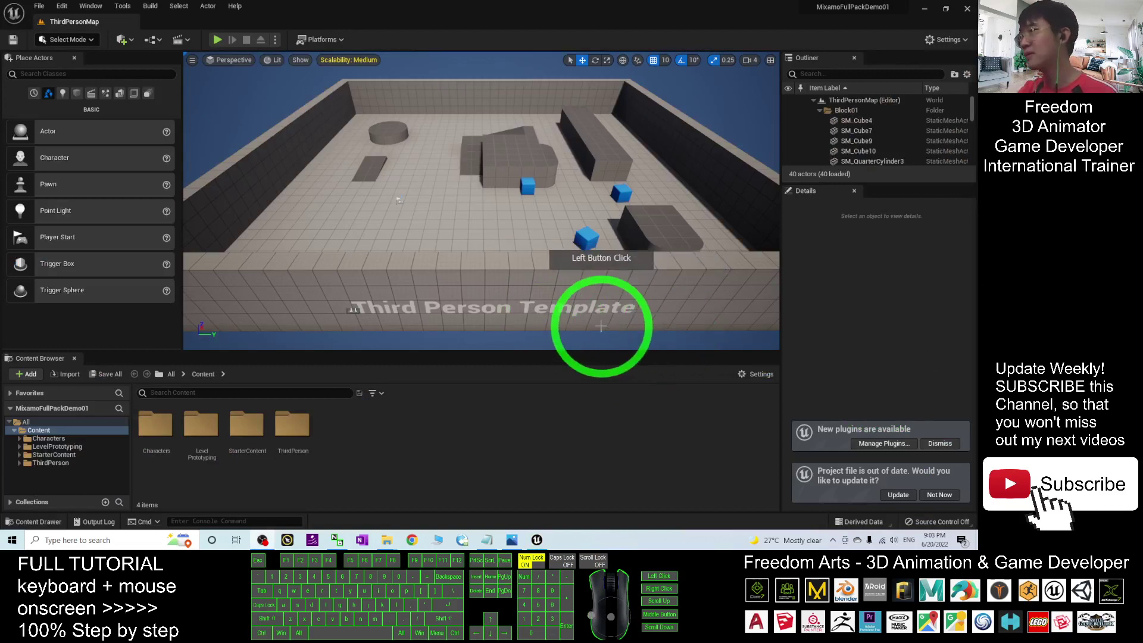
- Close the Content Browser panel so the ThirdPersonMap viewport expands
left_click(989, 154)
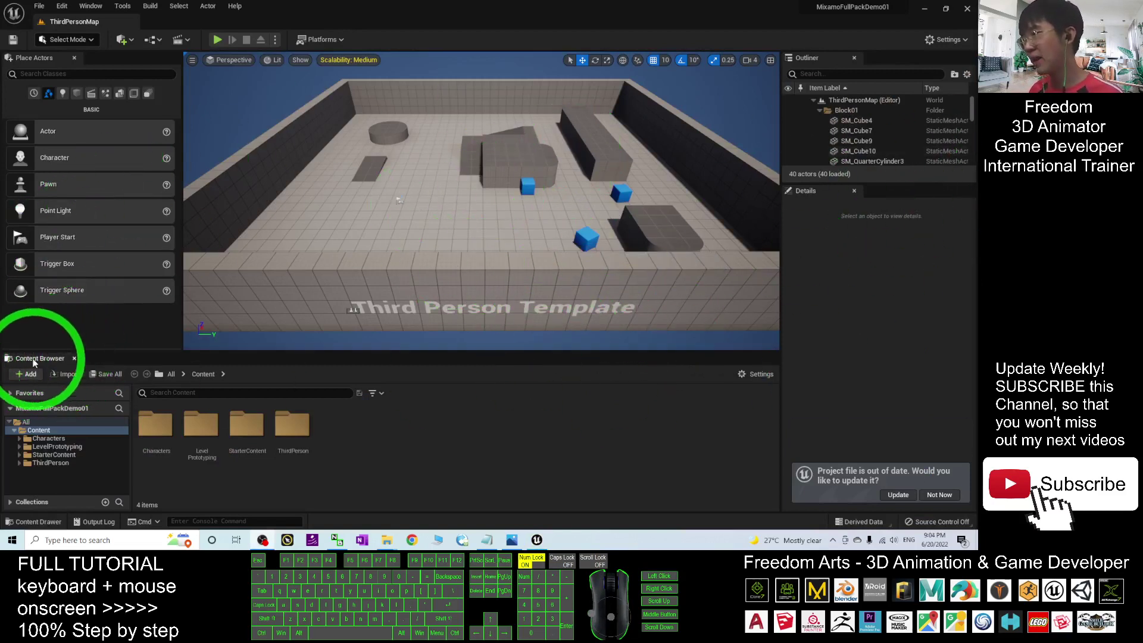
left_click(75, 361)
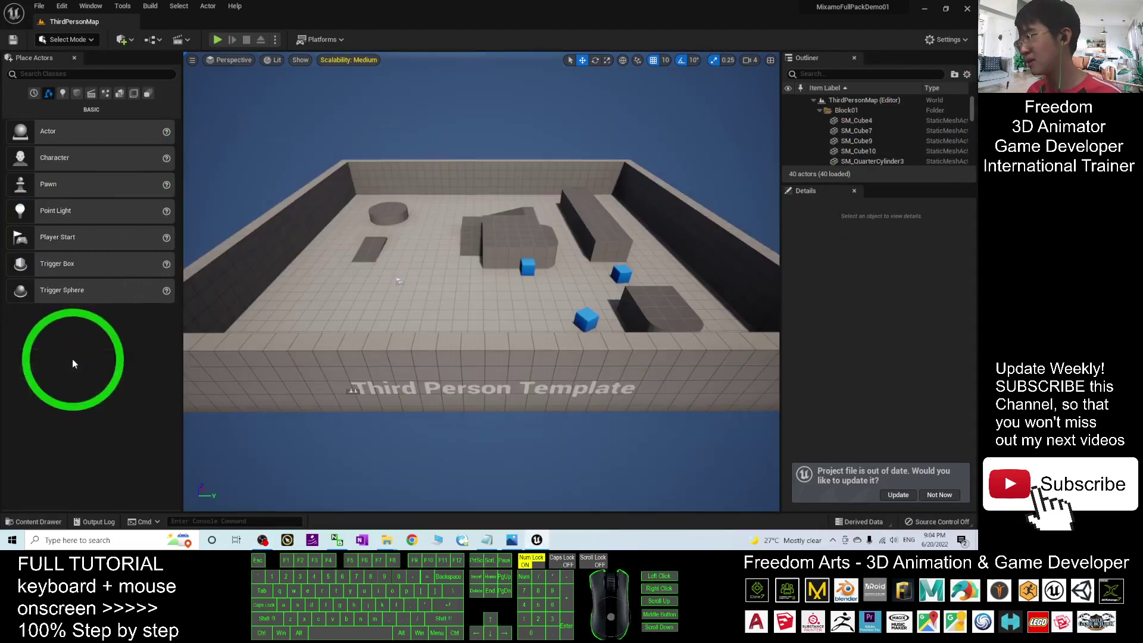
left_click(676, 276)
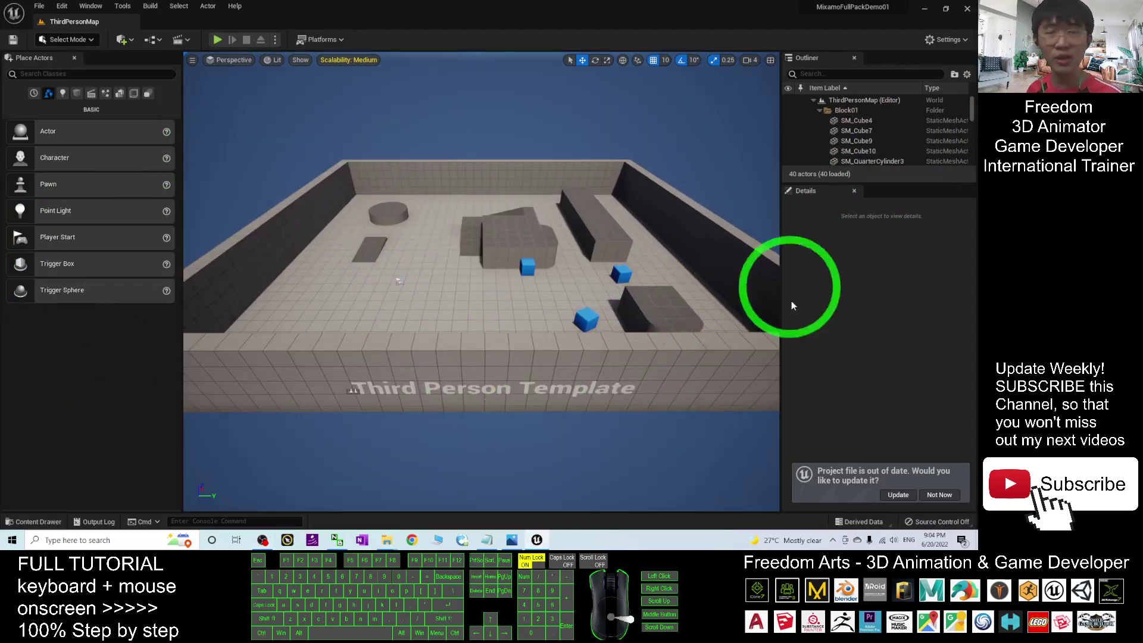
- Play ThirdPersonMap, run the mannequin with WASD and camera drags, then stop with Esc
left_click(217, 40)
left_click_drag(405, 200, 484, 288)
key("s")
key("w")
key("s")
key("d")
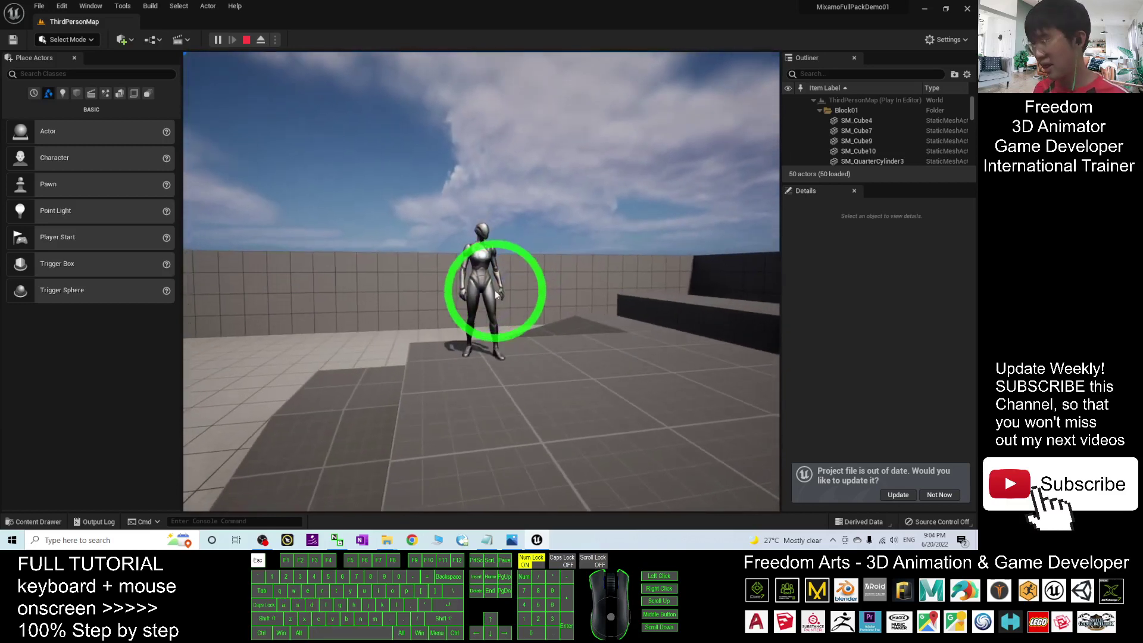
key("Escape")
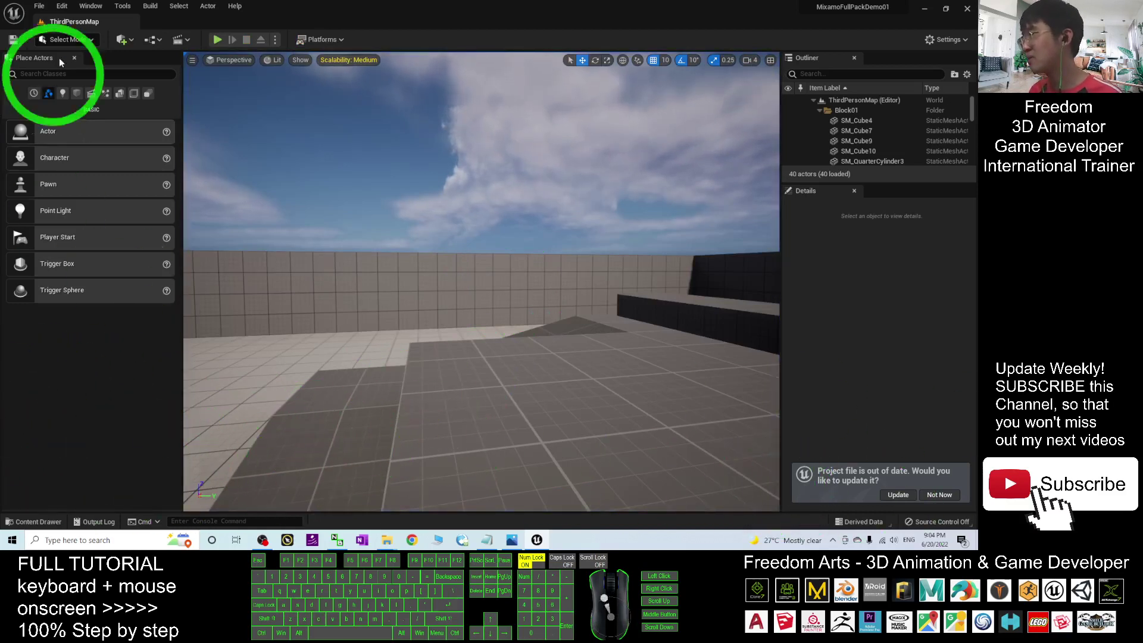
- Reopen Content Browser 1 from the Window menu, docked below the viewport
left_click(90, 7)
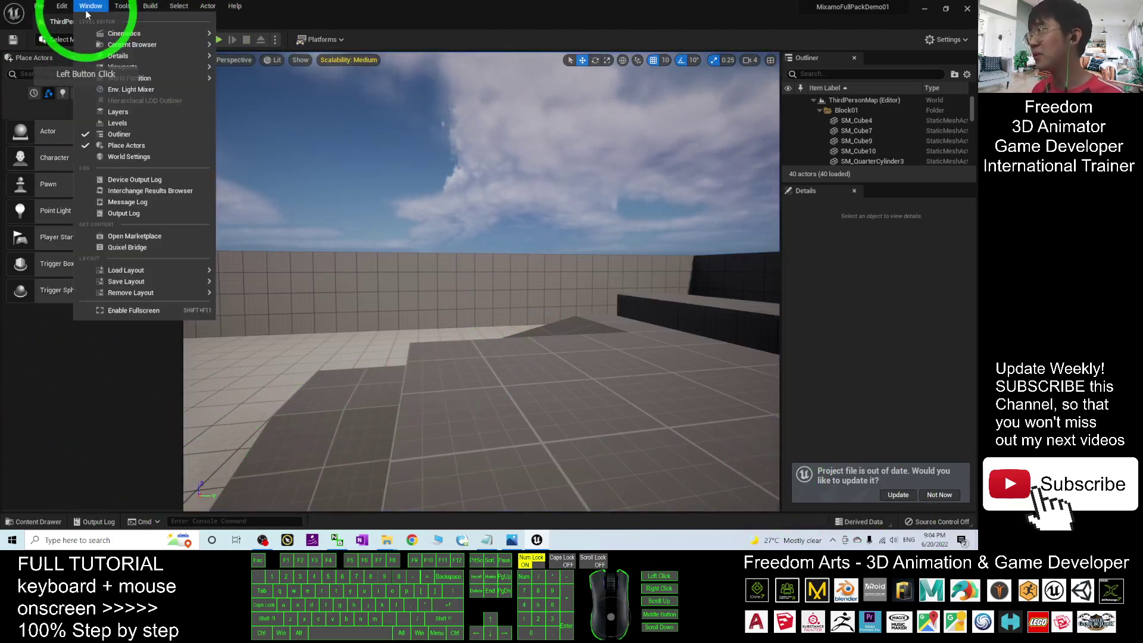
mouse_move(152, 47)
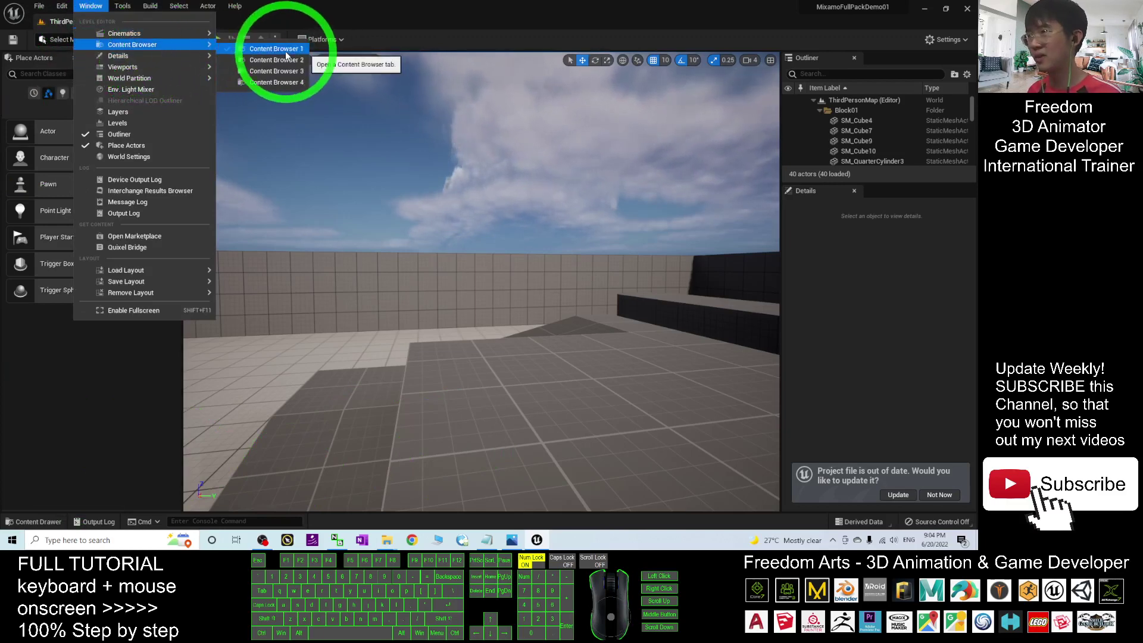
left_click(279, 49)
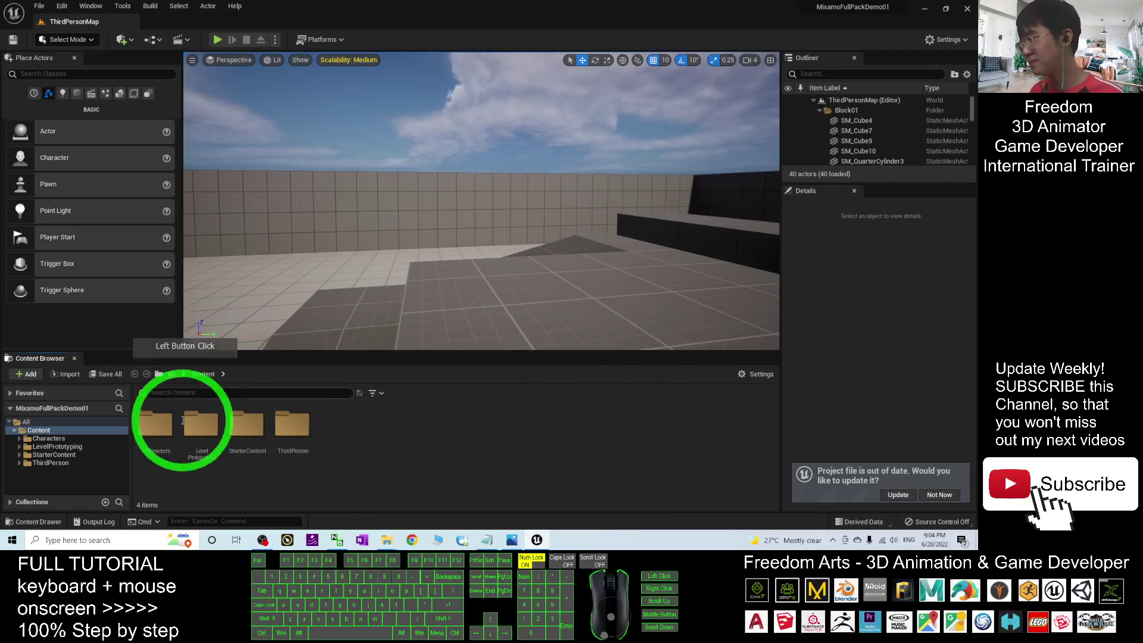
- Browse the Content Browser into Characters > Mannequins > Meshes
double_click(154, 422)
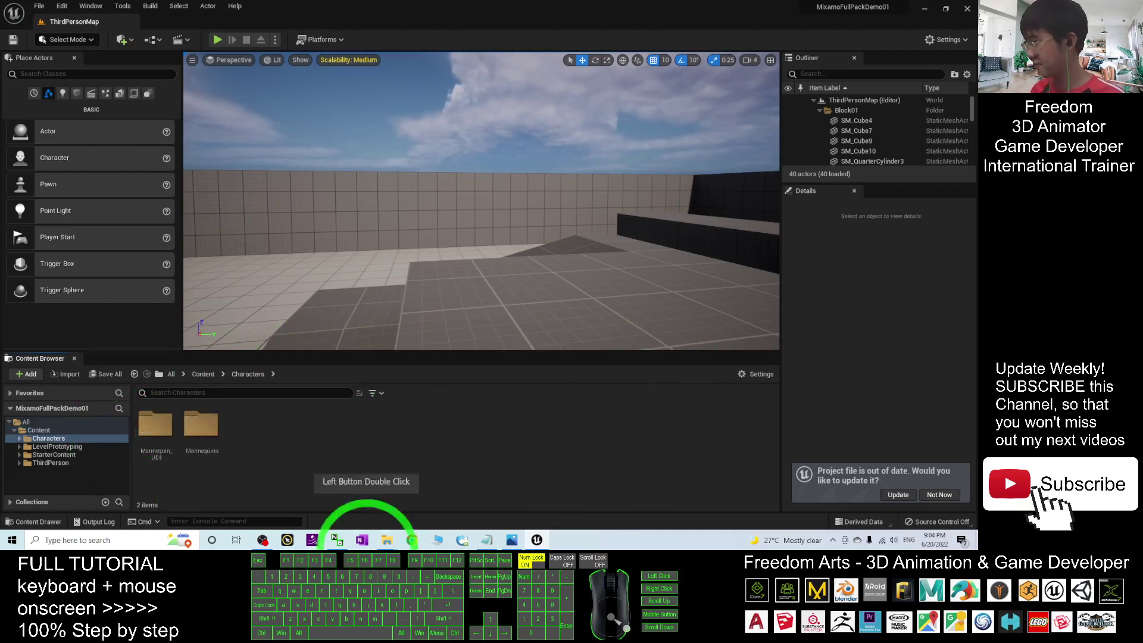
double_click(205, 428)
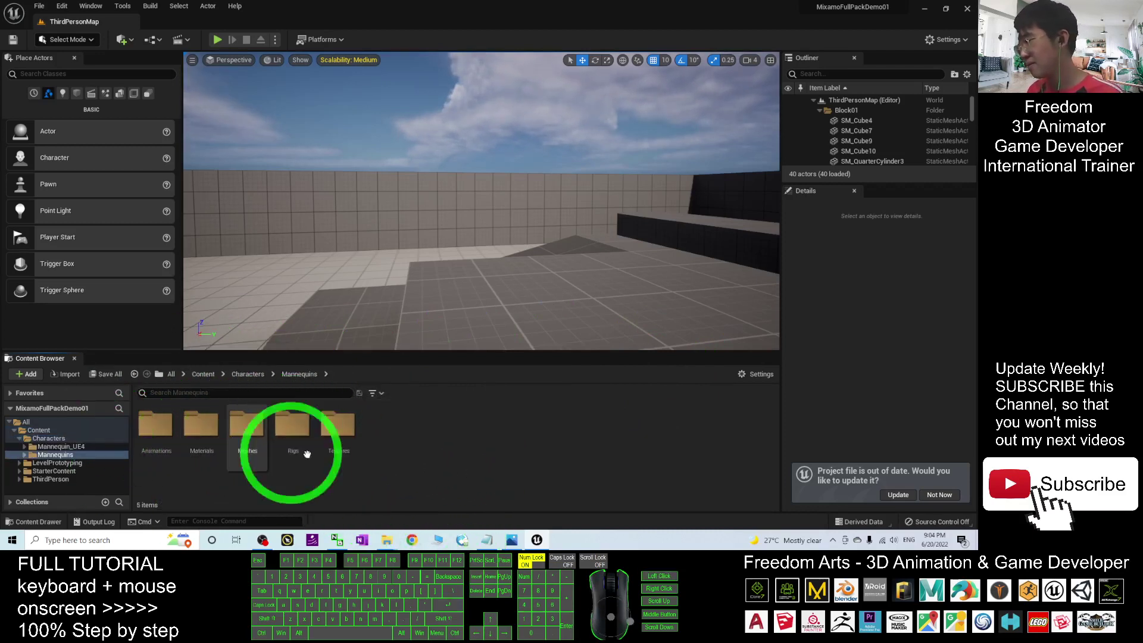
double_click(244, 423)
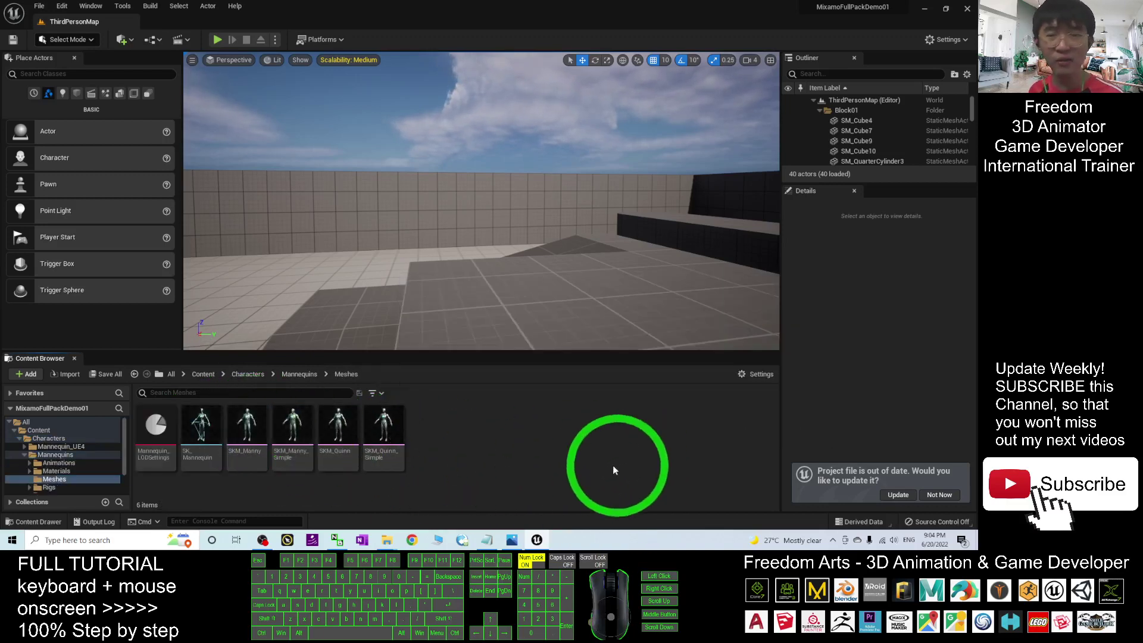
- Preview the SKM_Quinn_Simple mesh, orbit it to an angled view, then close the preview
left_click(375, 428)
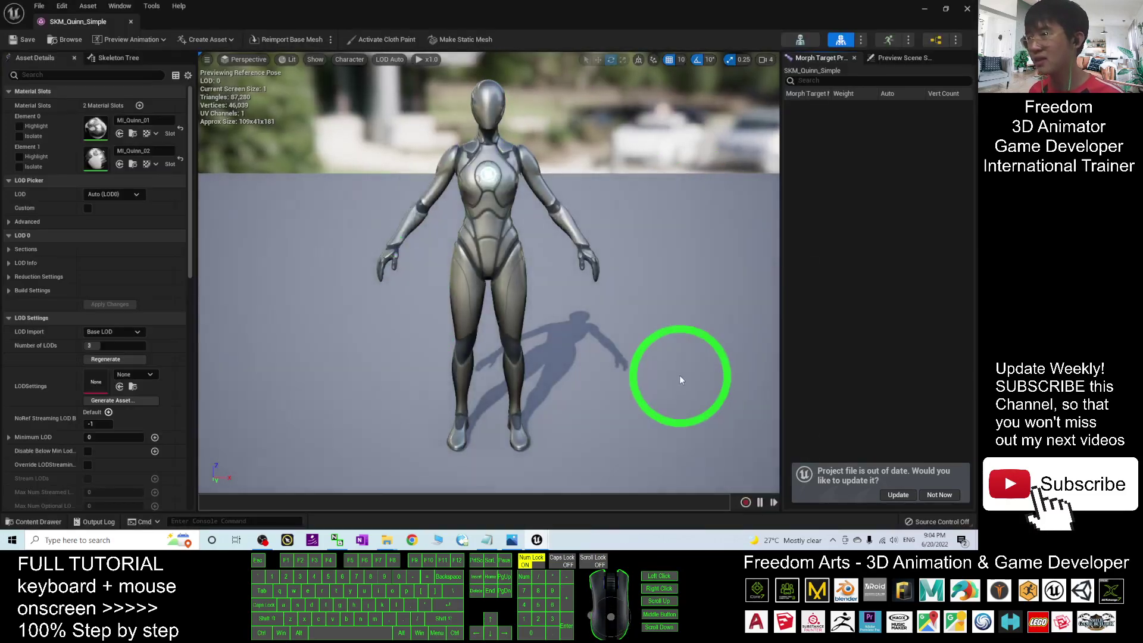
left_click_drag(681, 380, 655, 344, "alt")
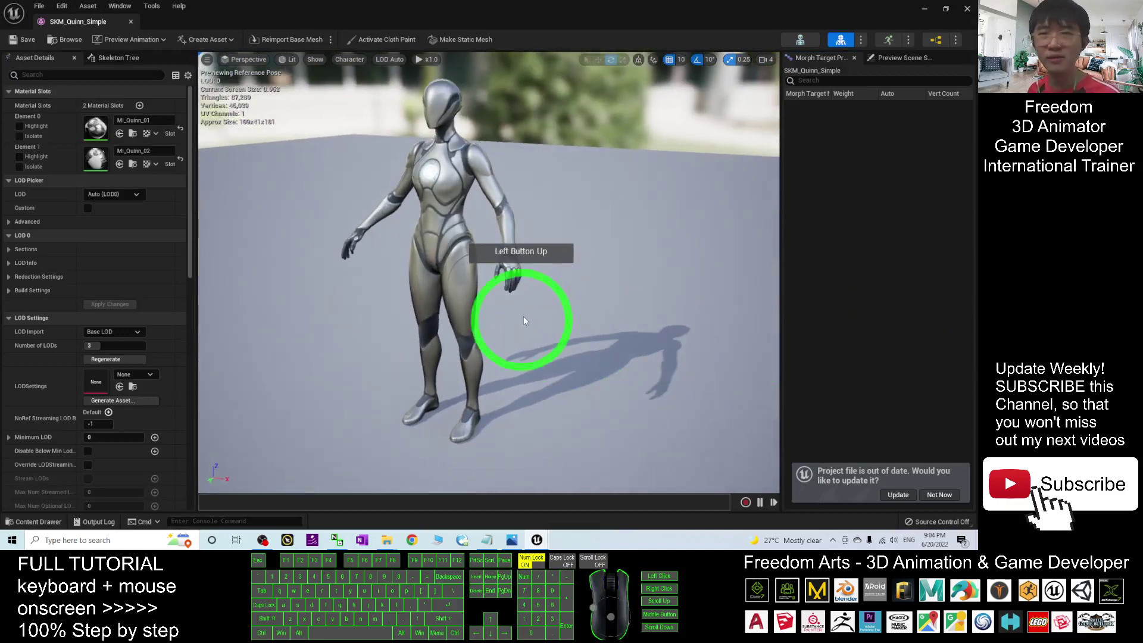
left_click(968, 9)
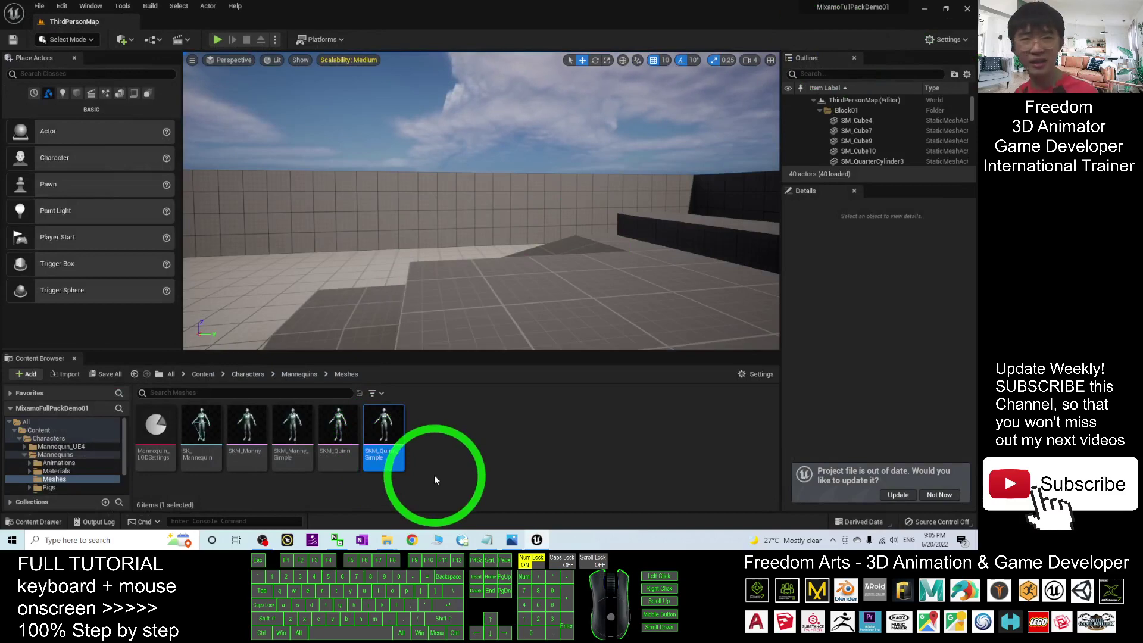
- Shrink the Unreal editor to review the Mixamo FBX motion files in File Explorer
double_click(450, 7)
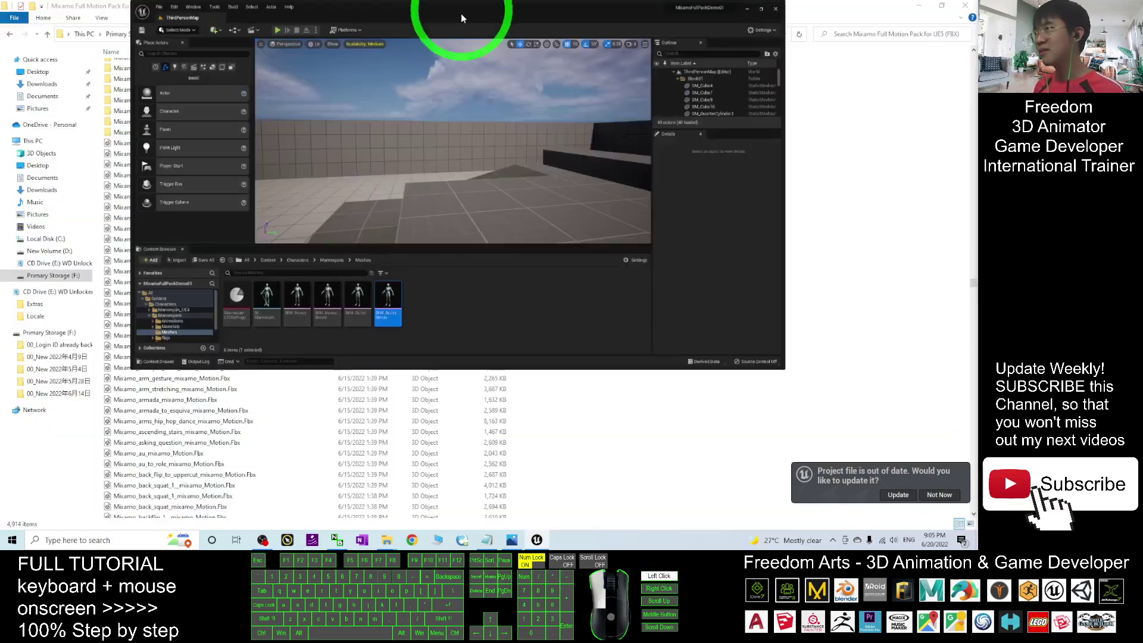
left_click_drag(461, 14, 684, 86)
left_click(517, 5)
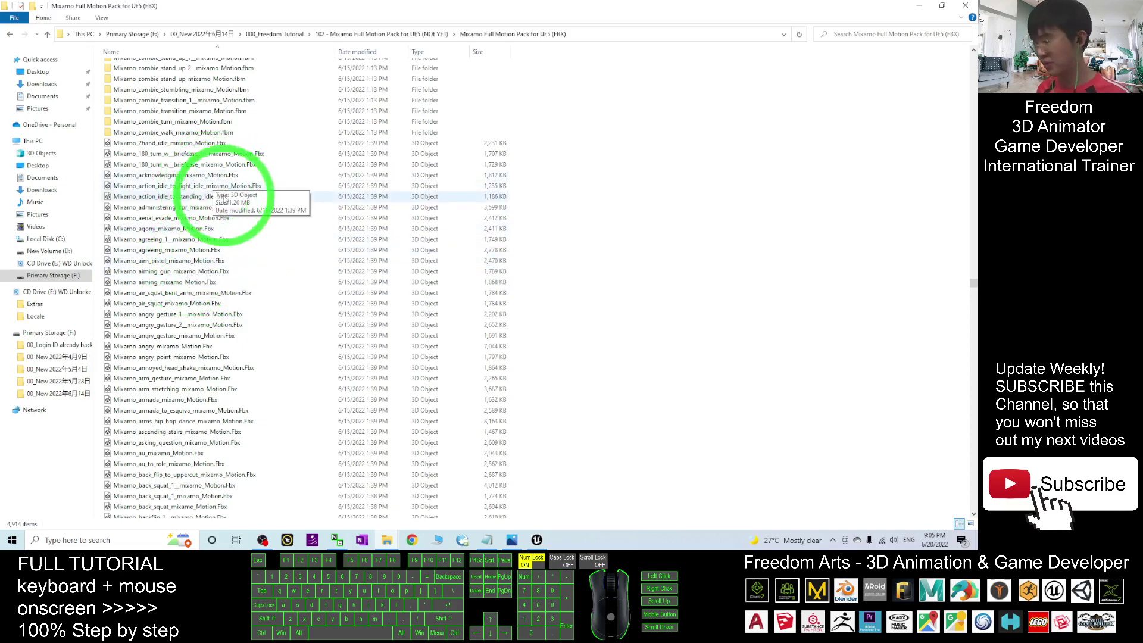
left_click(536, 539)
- Preview and close SKM_Quinn_Simple, then maximize the editor on the Meshes folder
left_click(722, 398)
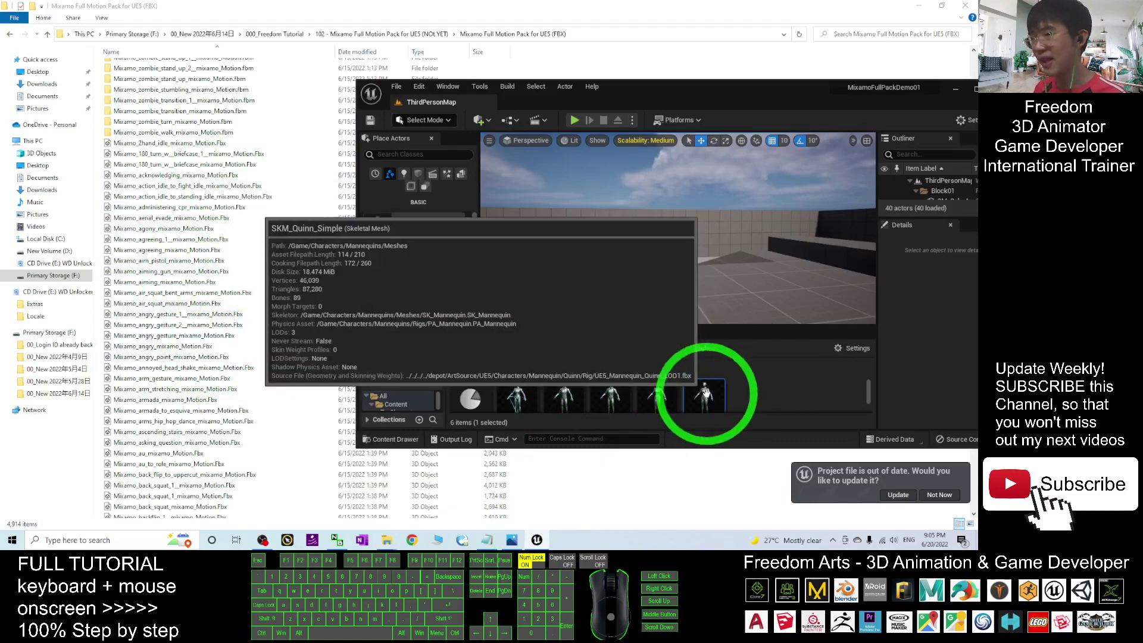
double_click(714, 397)
left_click(956, 7)
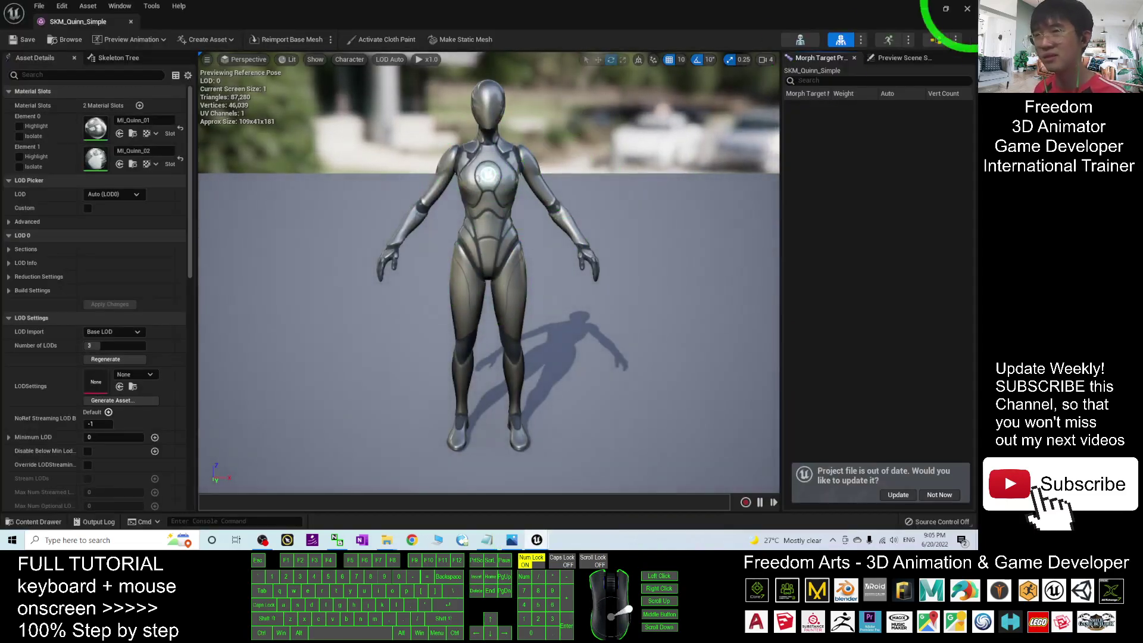
left_click(969, 10)
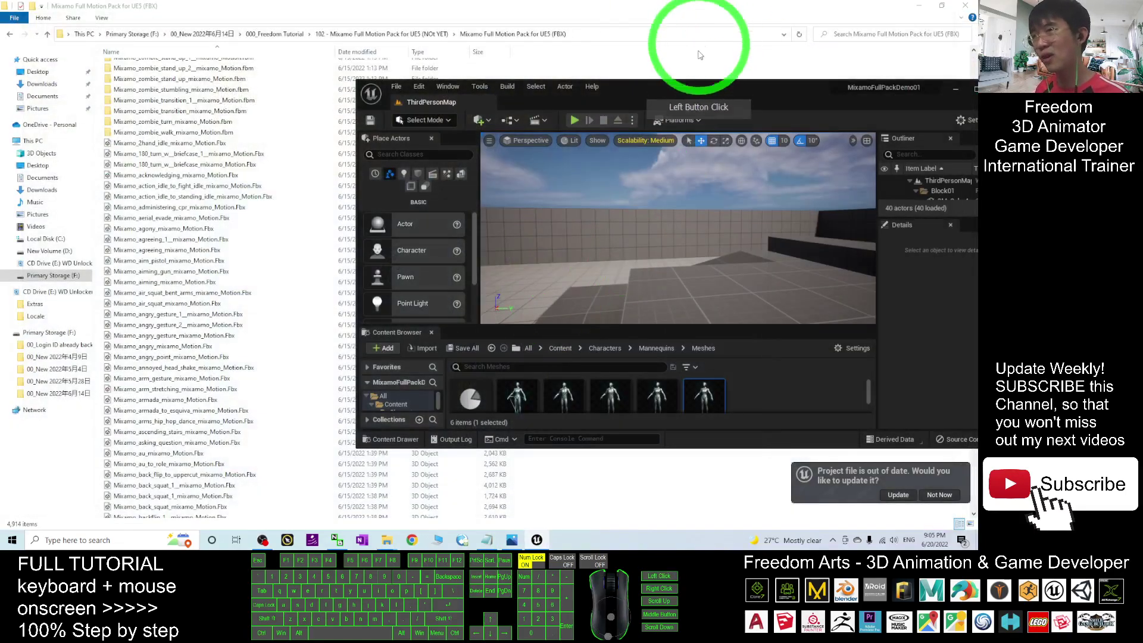
double_click(696, 83)
left_click(344, 375)
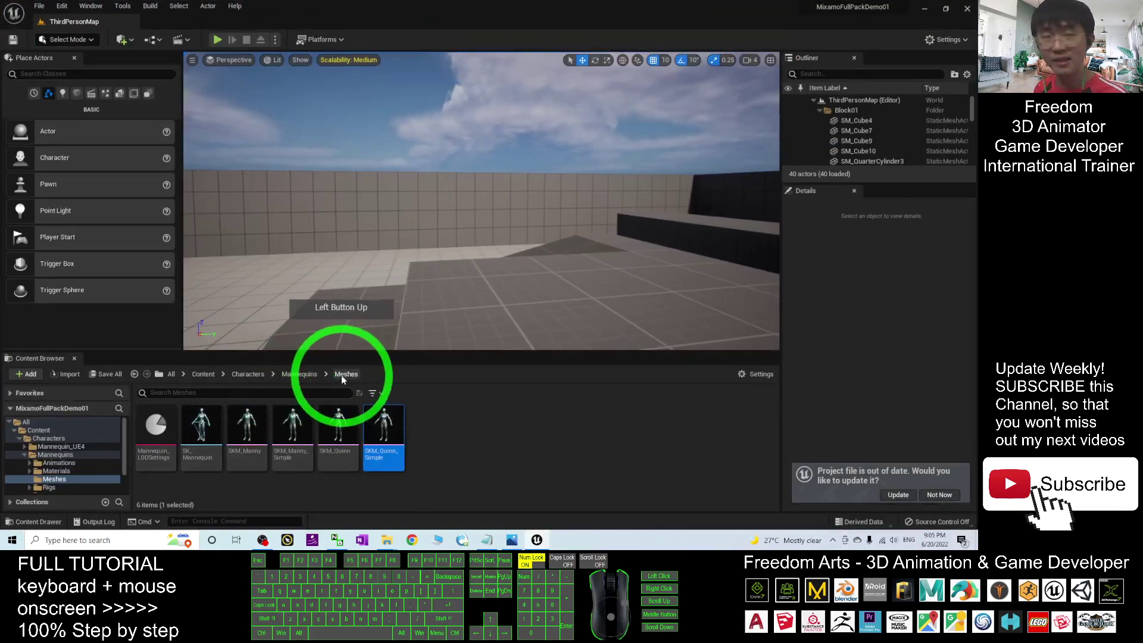
- Create a new MixamoAnimation folder inside Mannequins > Meshes and open it
left_click(477, 457)
right_click(470, 469)
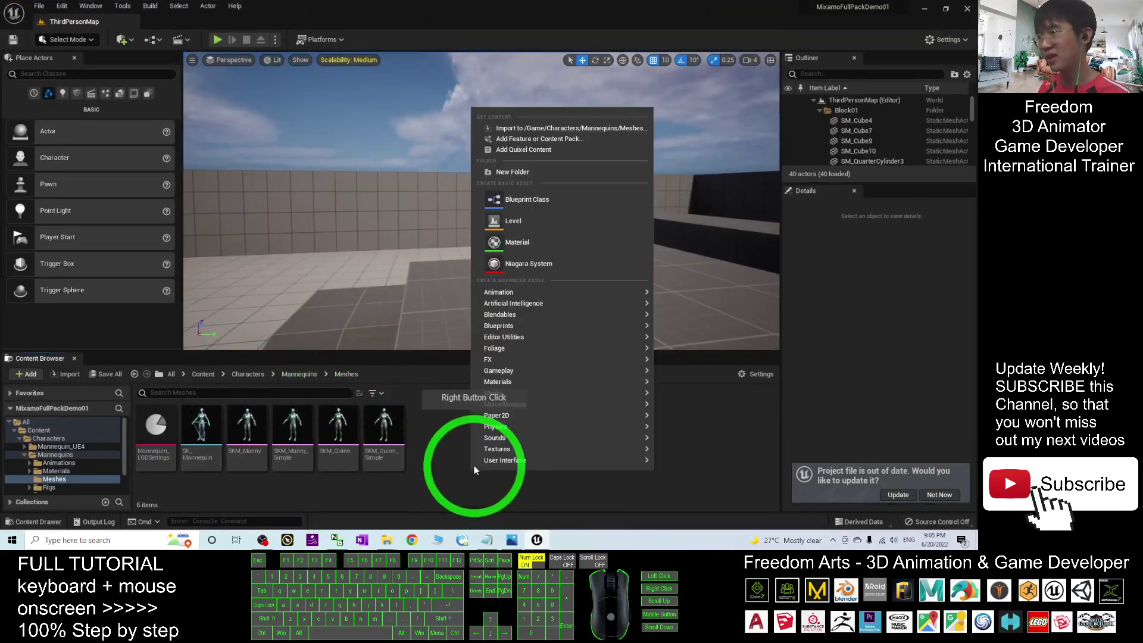
left_click(439, 476)
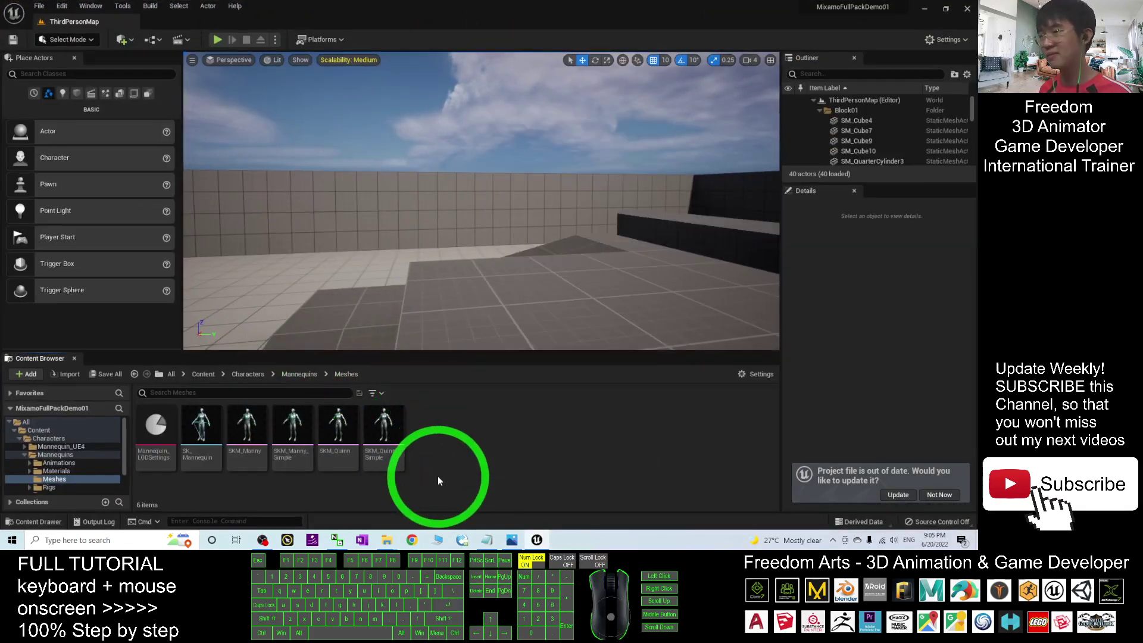
right_click(469, 439)
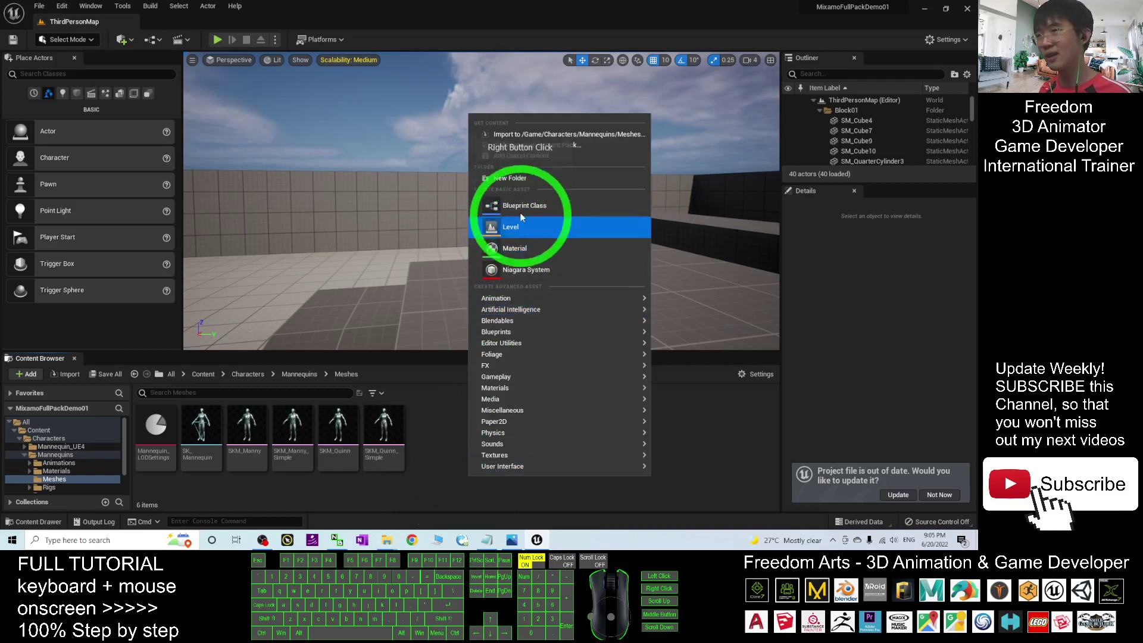
left_click(528, 179)
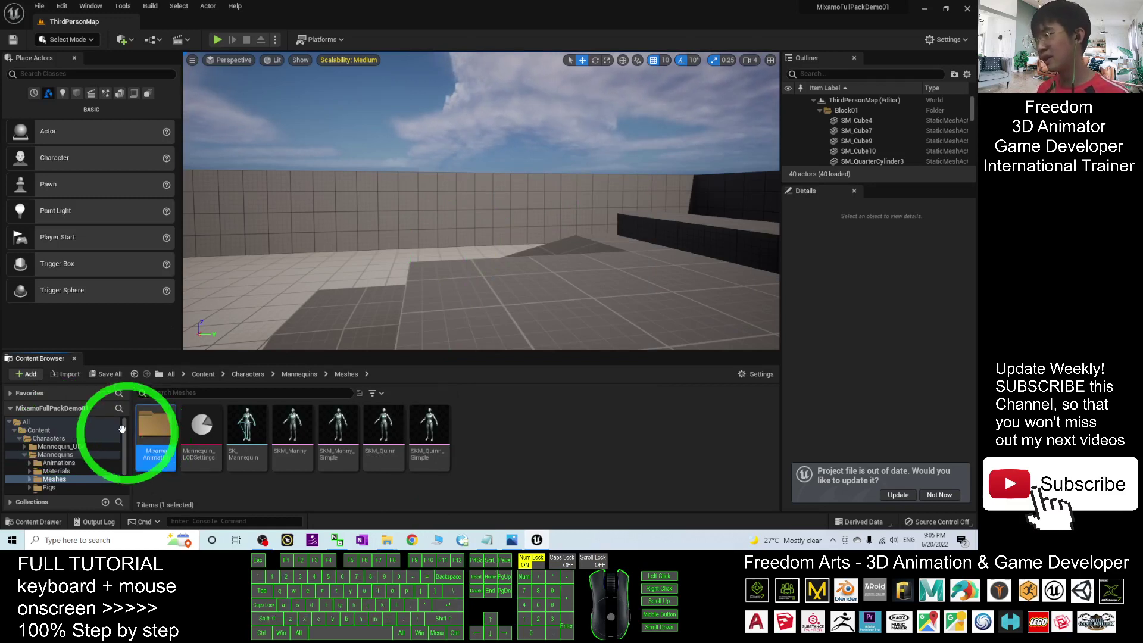
double_click(161, 443)
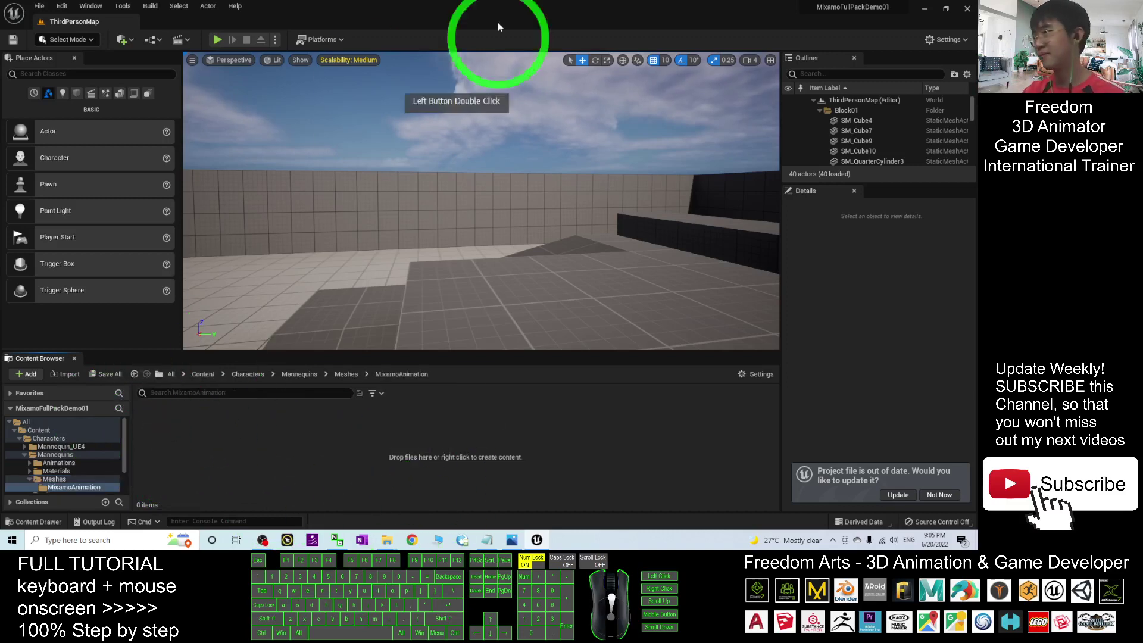
- Drag the back_squat_1 FBX from File Explorer into the MixamoAnimation folder
double_click(676, 13)
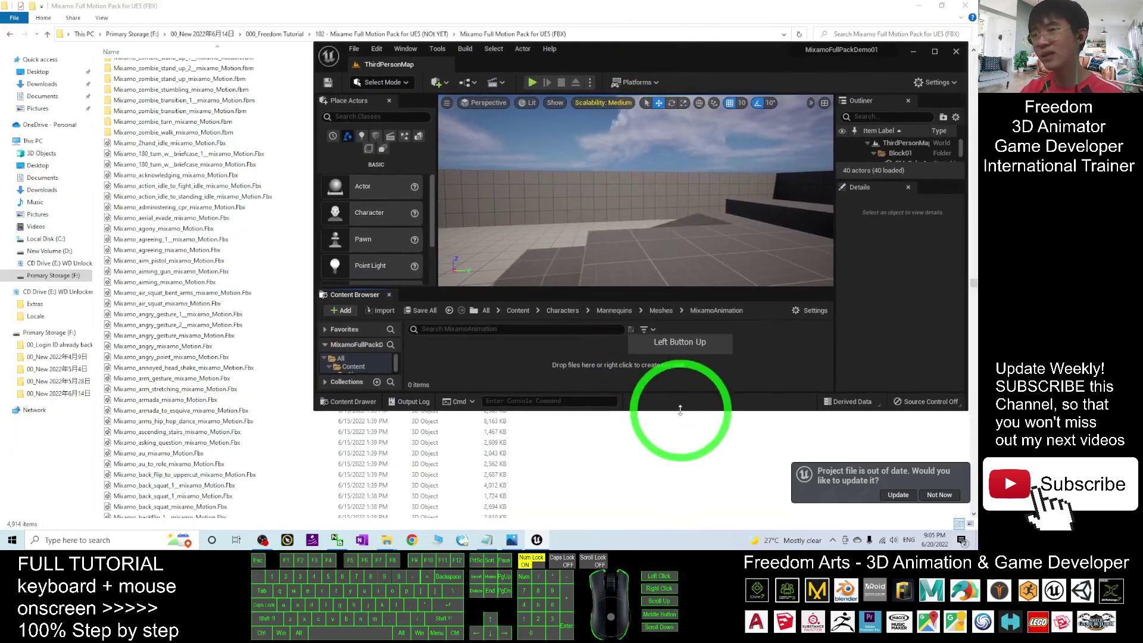
left_click_drag(678, 410, 671, 450)
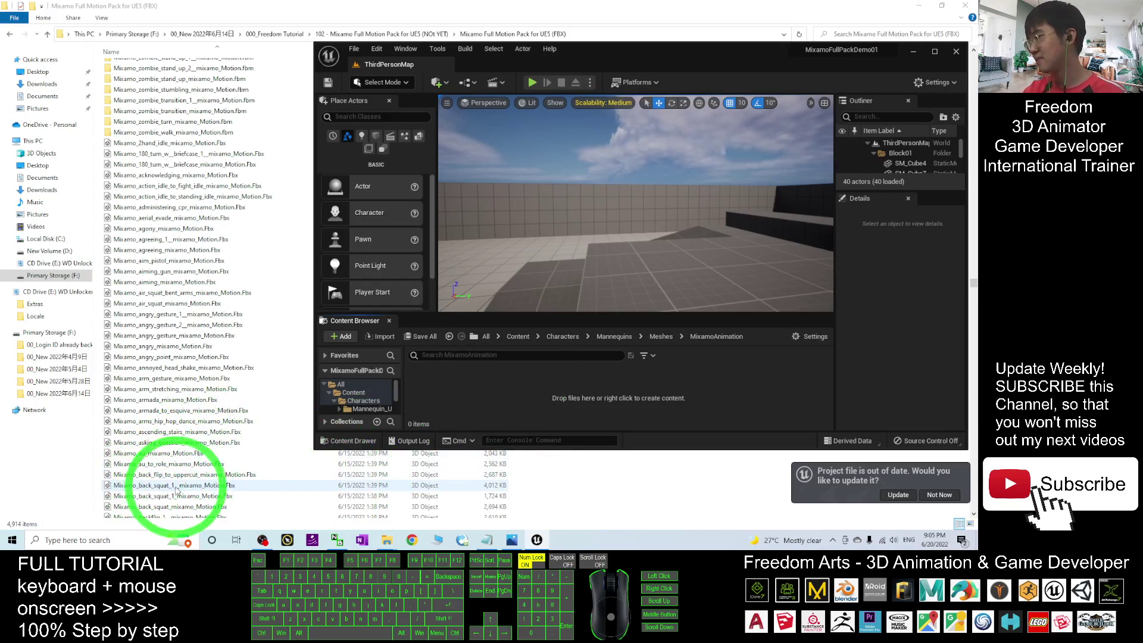
left_click_drag(145, 488, 484, 391)
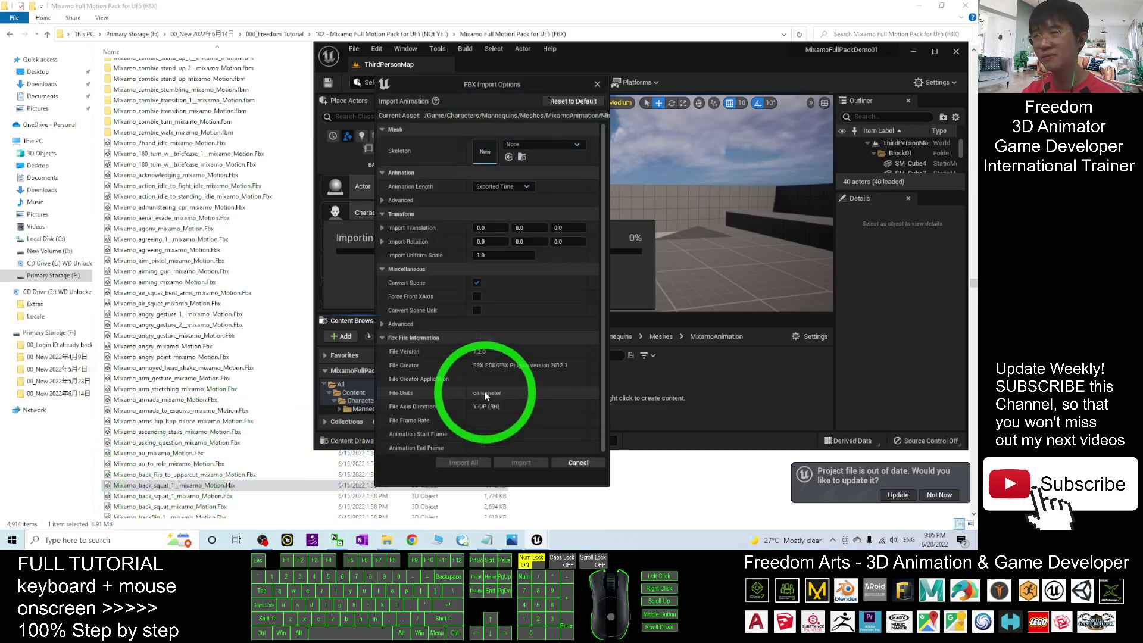
- Set the import Skeleton to SK_Mannequin and Animation Length to Animated Time
left_click(529, 148)
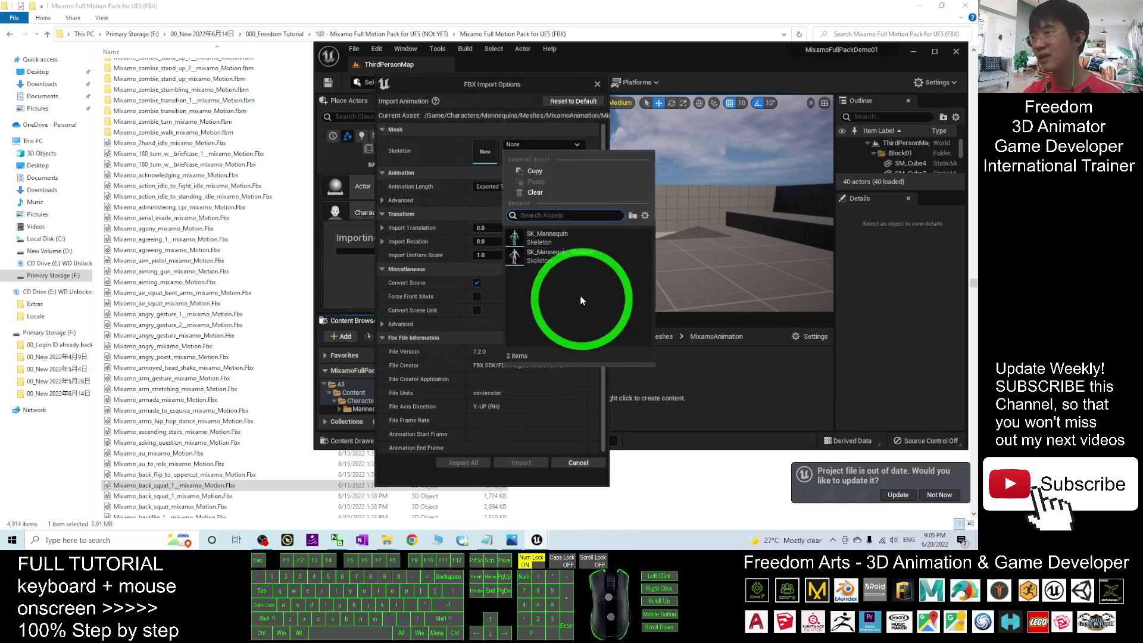
left_click(540, 237)
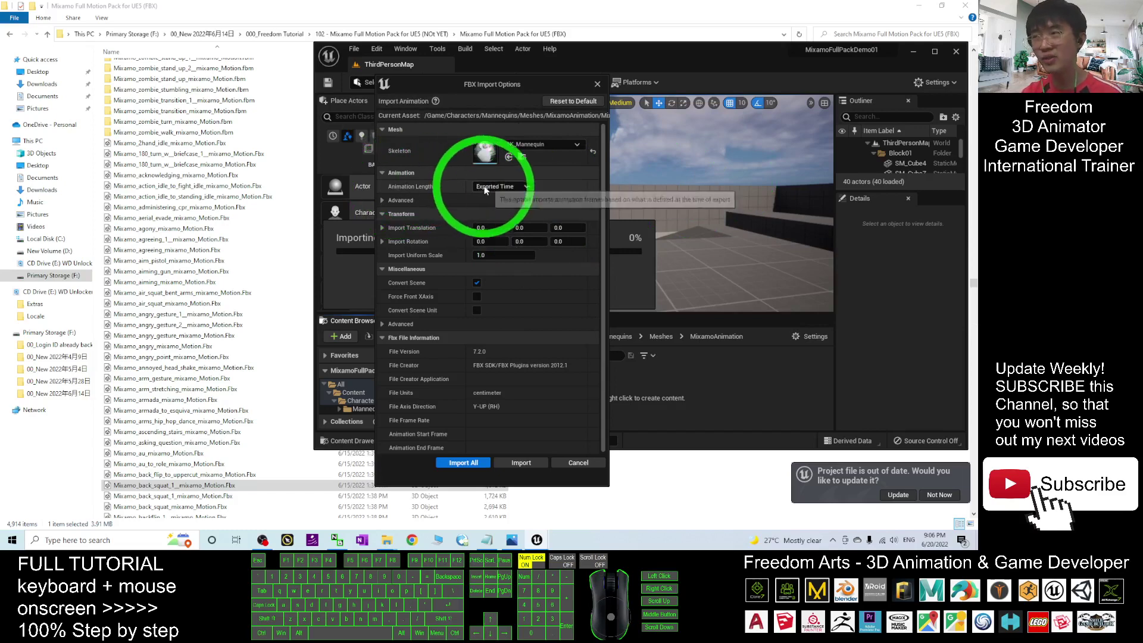
left_click(508, 188)
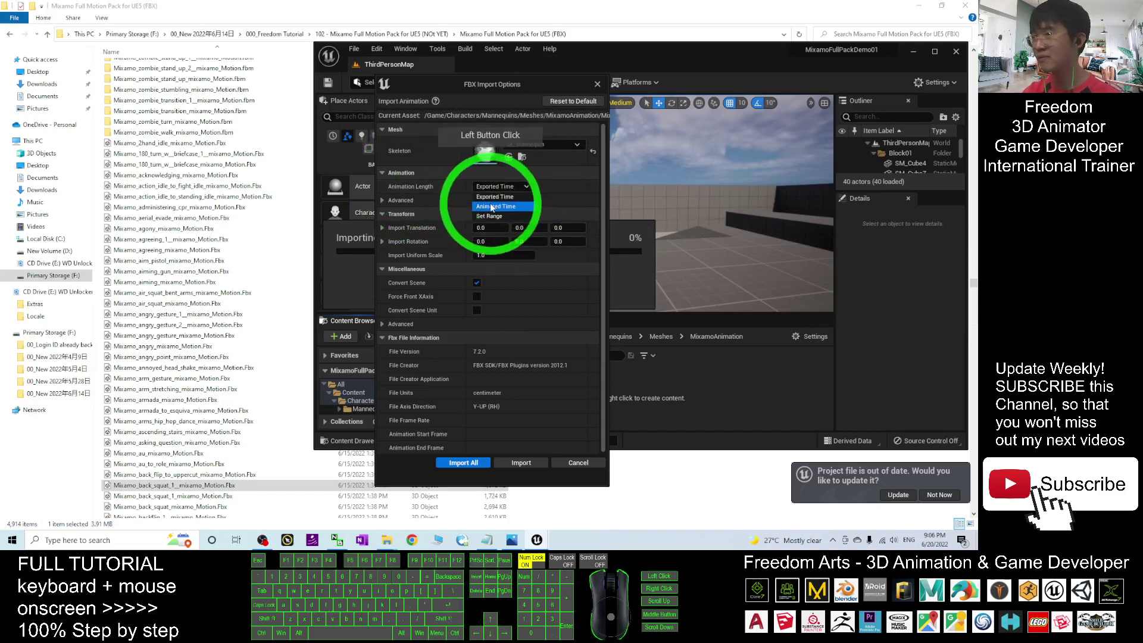
left_click(495, 206)
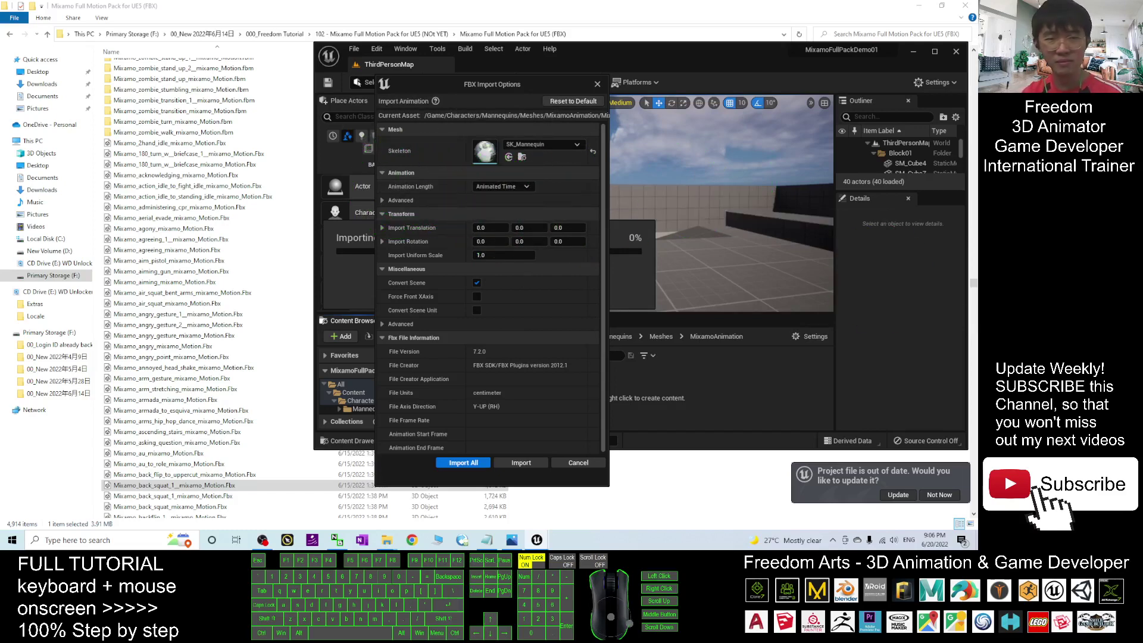
- Import the back squat FBX with Import All, yielding a missing ik_ bones warning
left_click(462, 463)
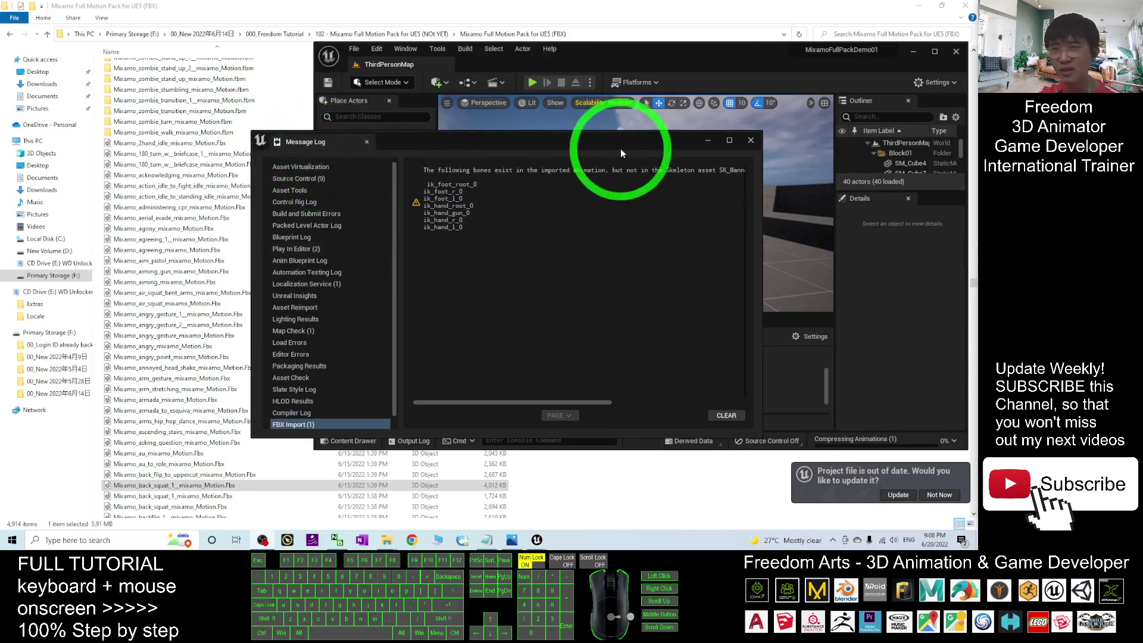
- Close the message log and preview the imported back squat animation, orbiting to a side view
left_click(751, 140)
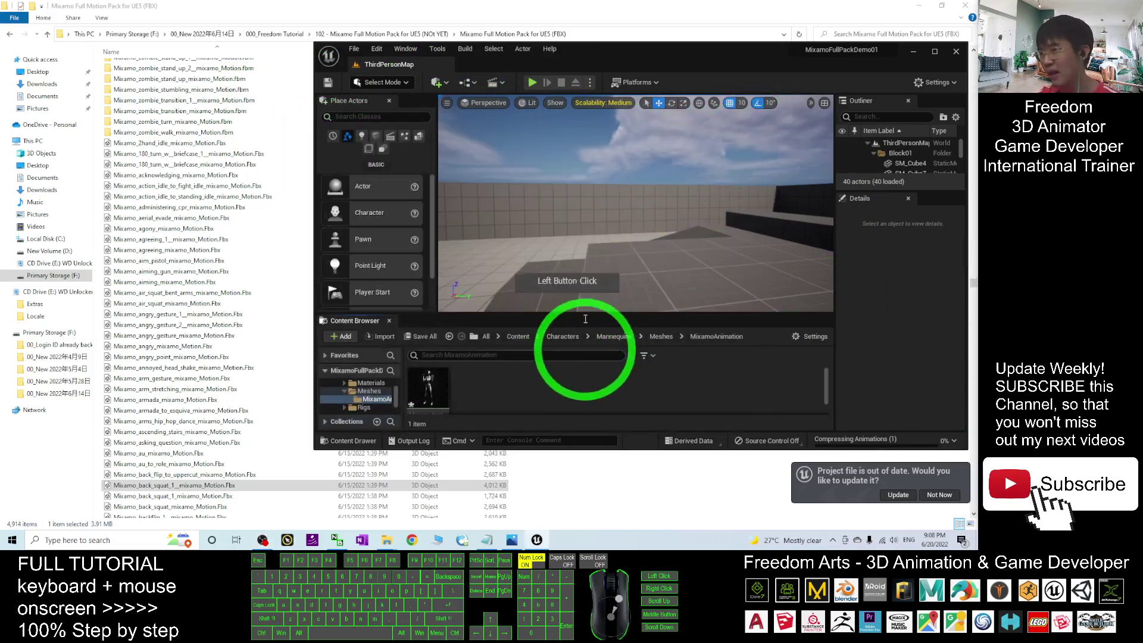
left_click(935, 52)
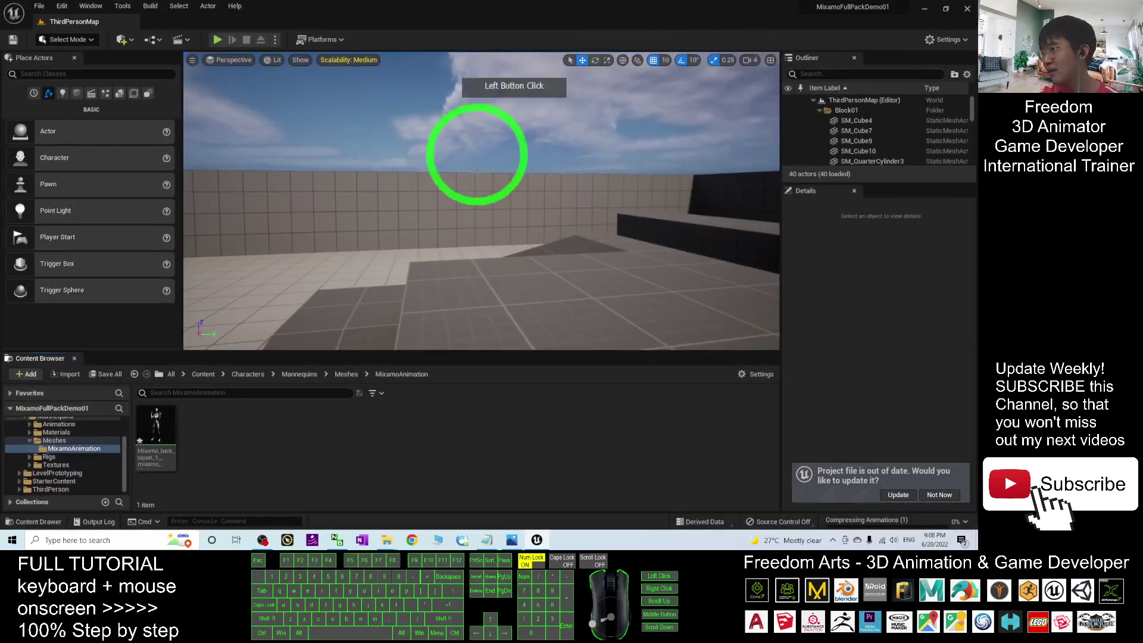
left_click(147, 434)
double_click(149, 438)
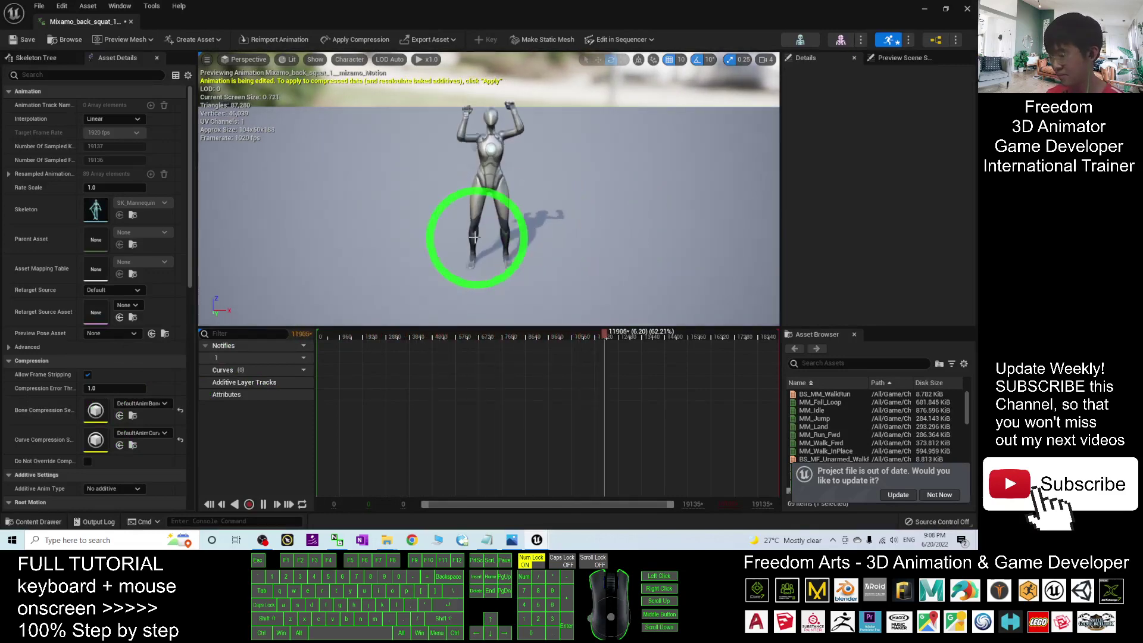
left_click_drag(446, 242, 639, 224, "alt")
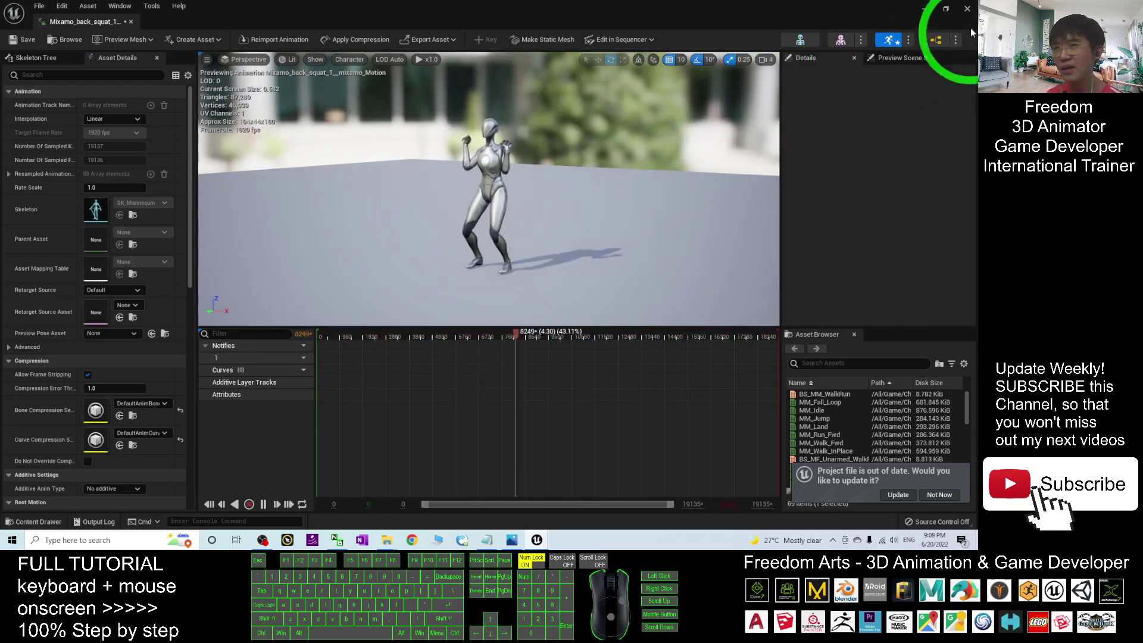
left_click(924, 8)
left_click(134, 448)
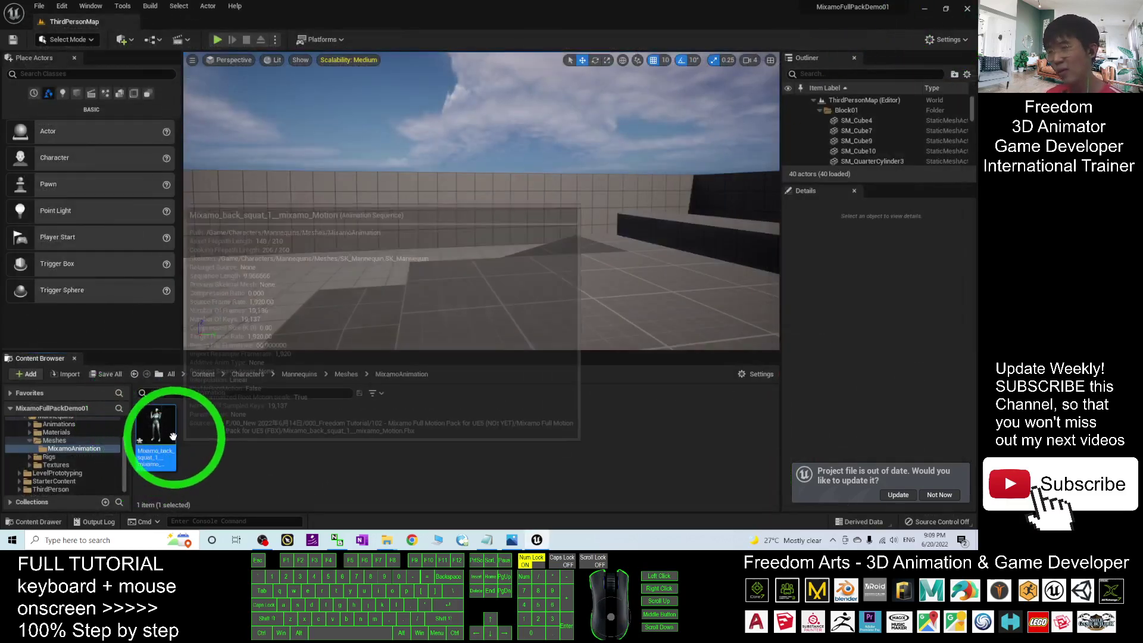
- Float the Unreal editor and scroll the Mixamo motion files down to the climbing motions
left_click_drag(459, 8, 605, 66)
scroll(231, 429, "down", 15)
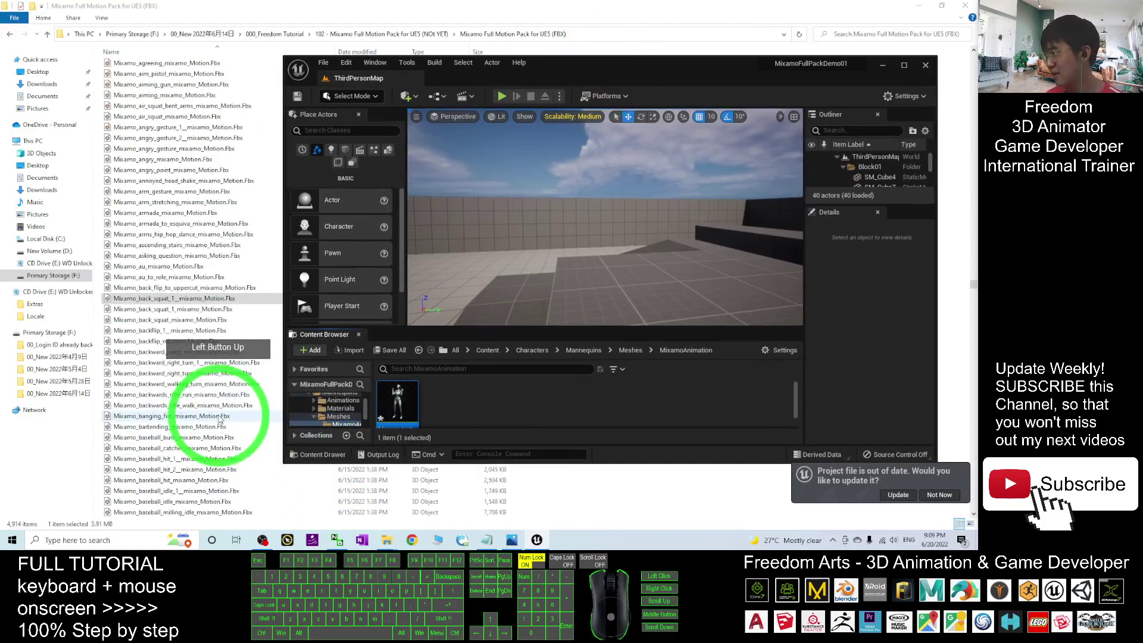
scroll(236, 397, "down", 15)
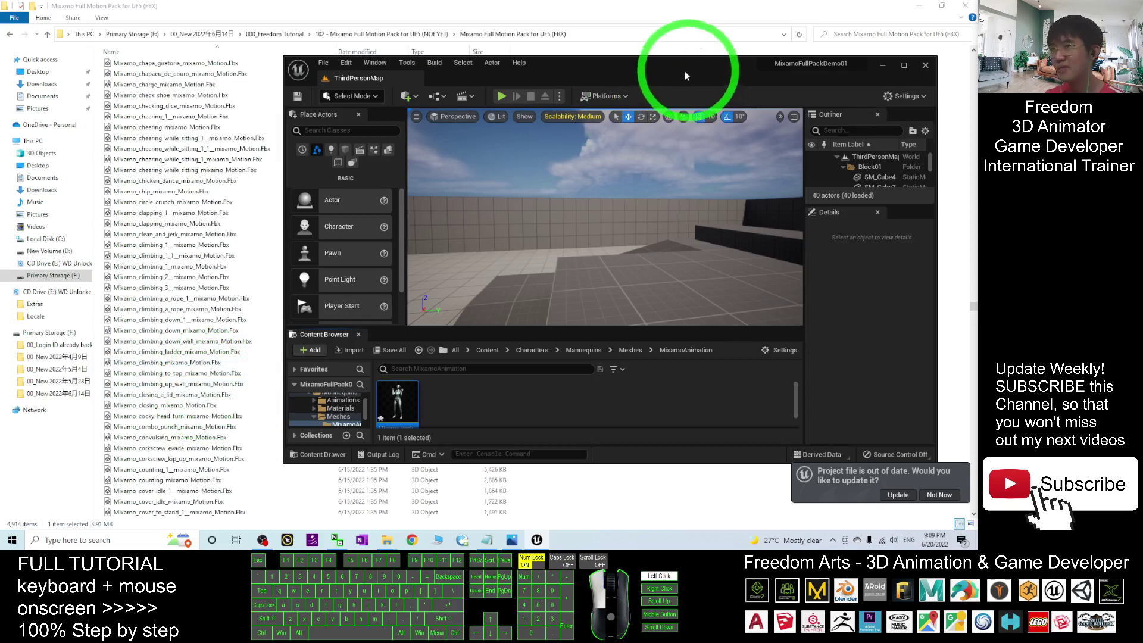
left_click(858, 36)
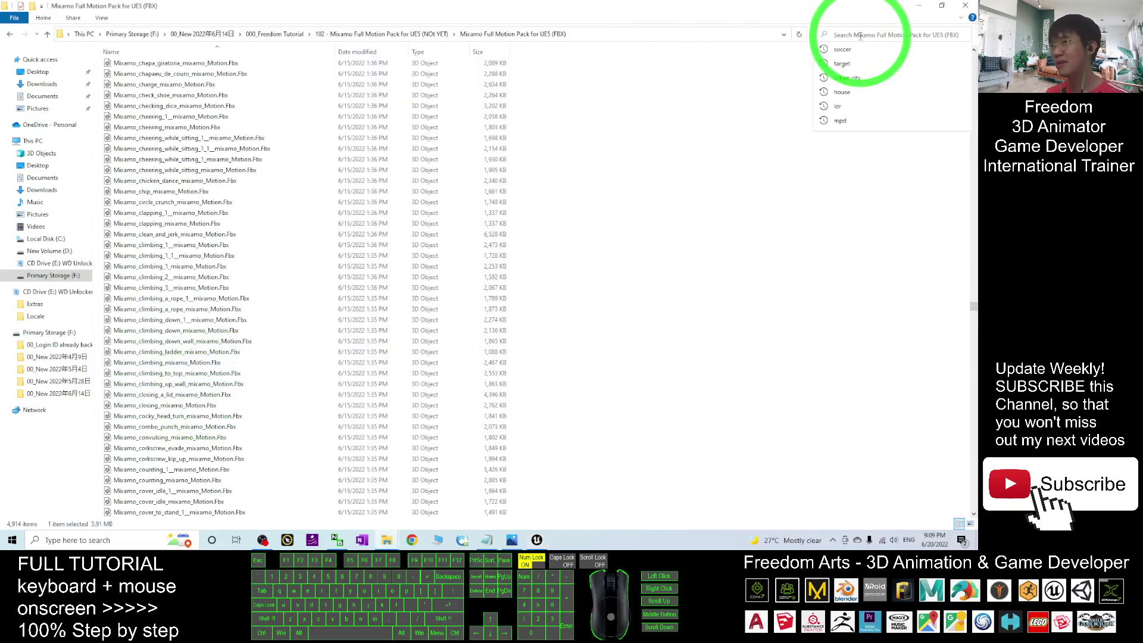
- Search the Mixamo folder for 'soccer' and scroll through the 42 matching motion files
left_click(674, 177)
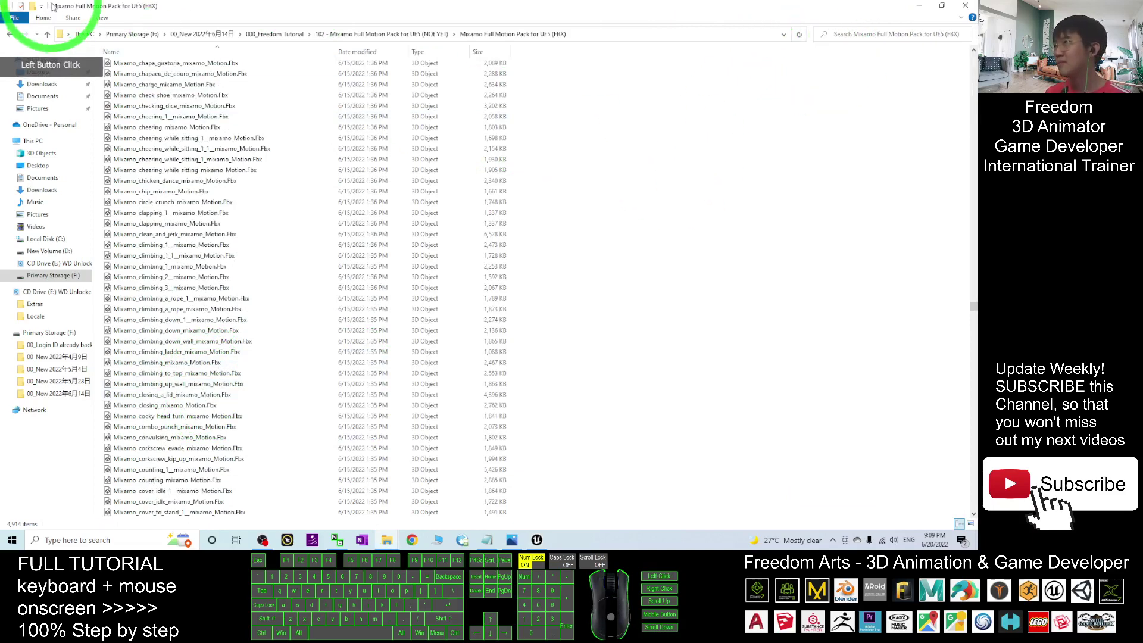
left_click(831, 36)
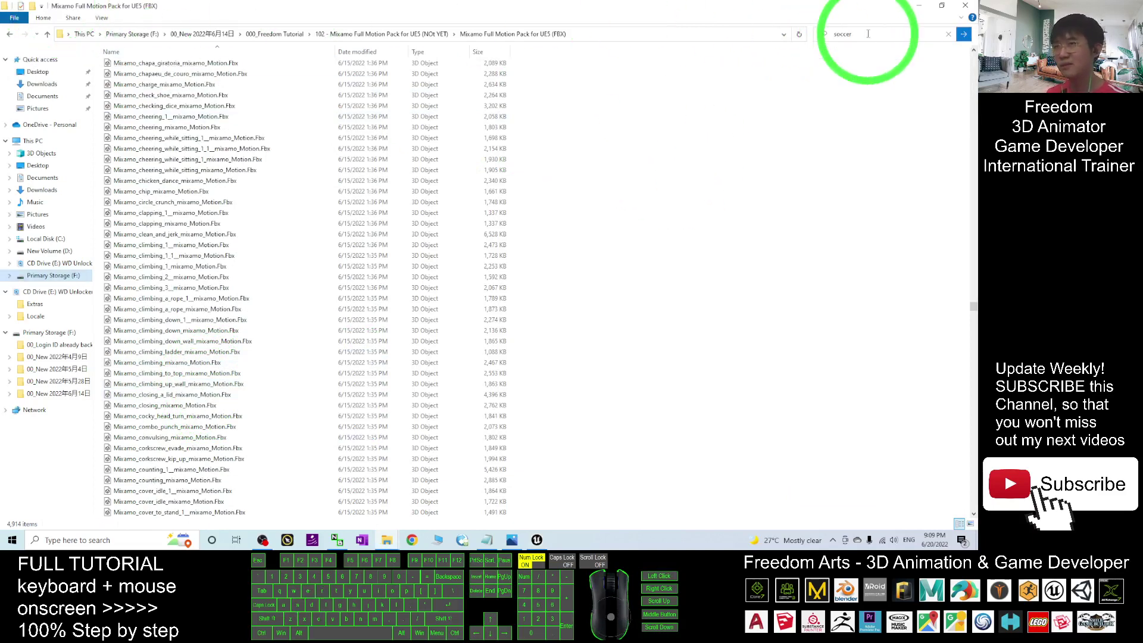
key("Return")
scroll(397, 228, "down", 5)
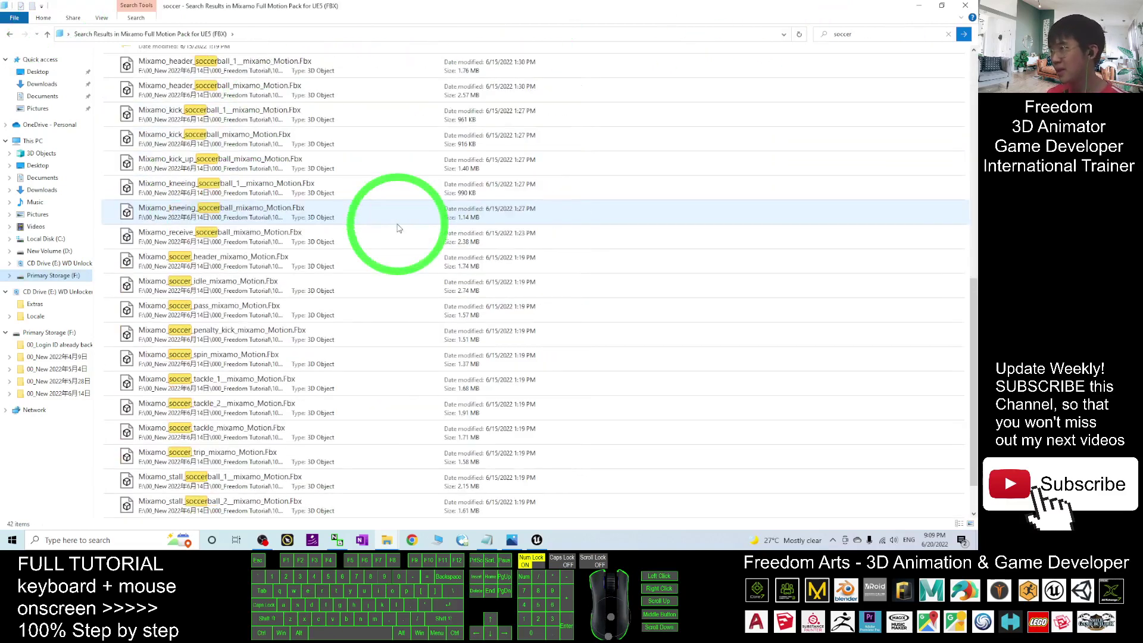
scroll(365, 321, "up", 5)
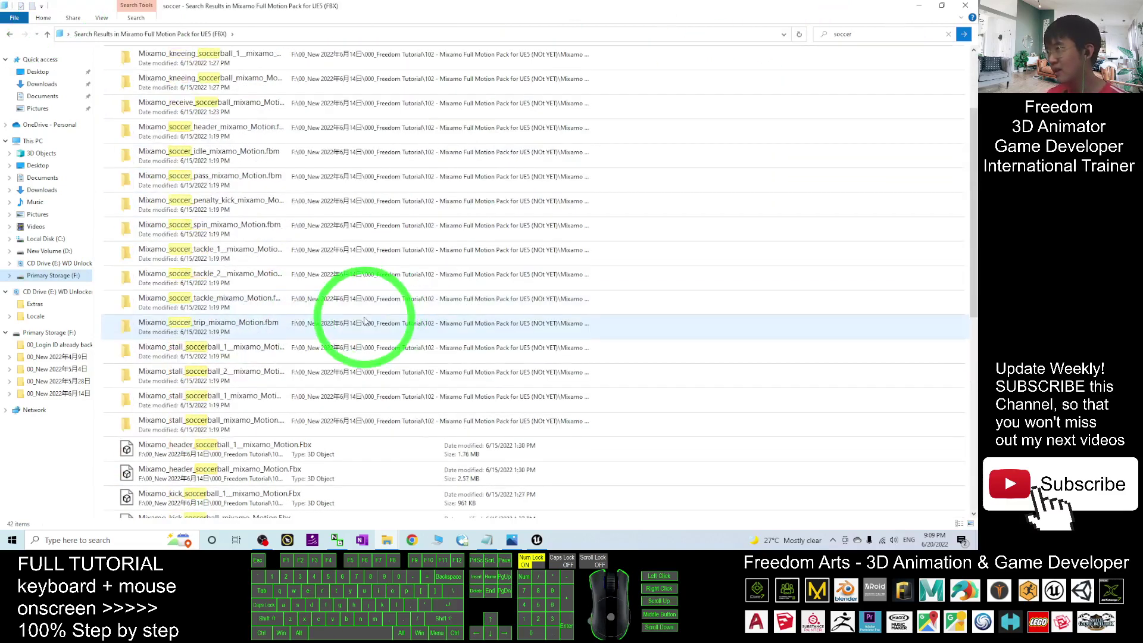
scroll(364, 321, "down", 5)
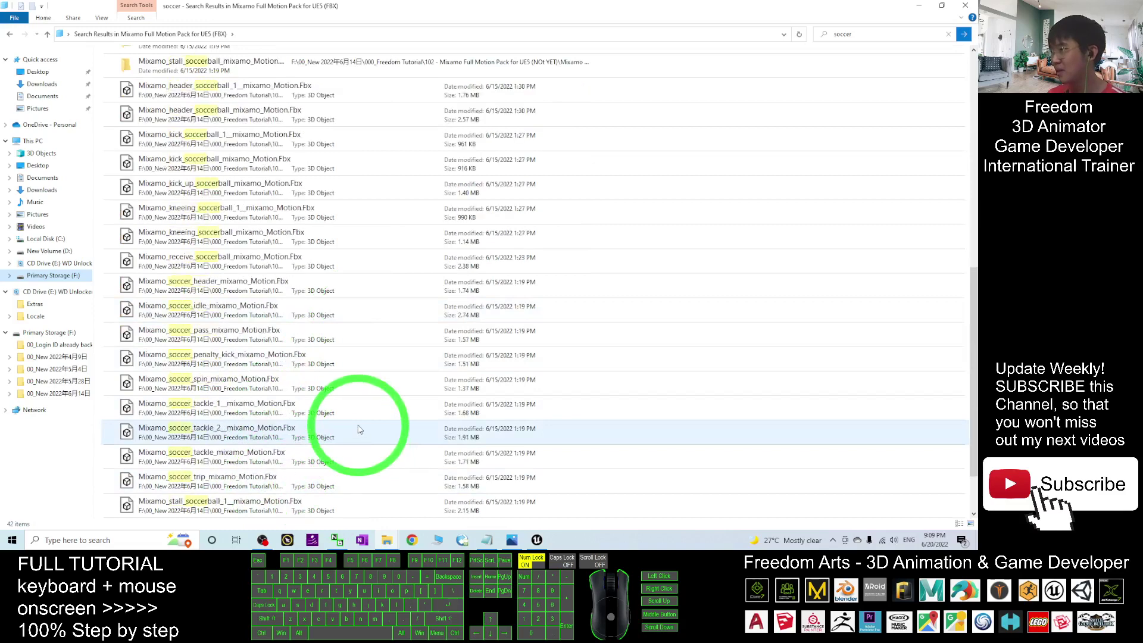
scroll(357, 429, "down", 1)
scroll(375, 407, "up", 5)
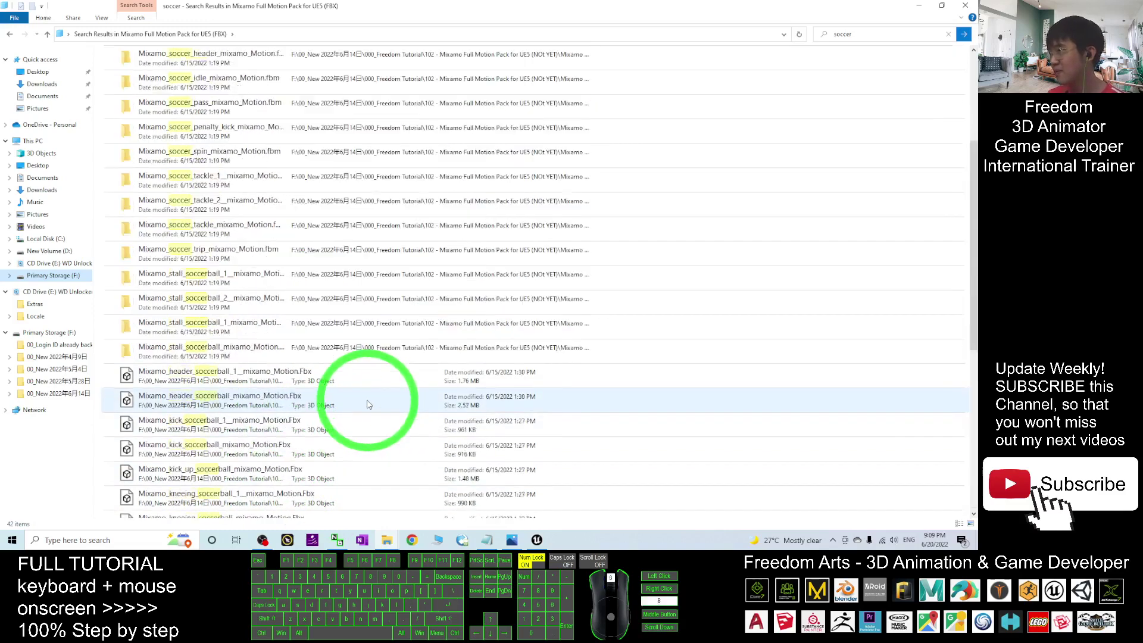
scroll(369, 342, "down", 2)
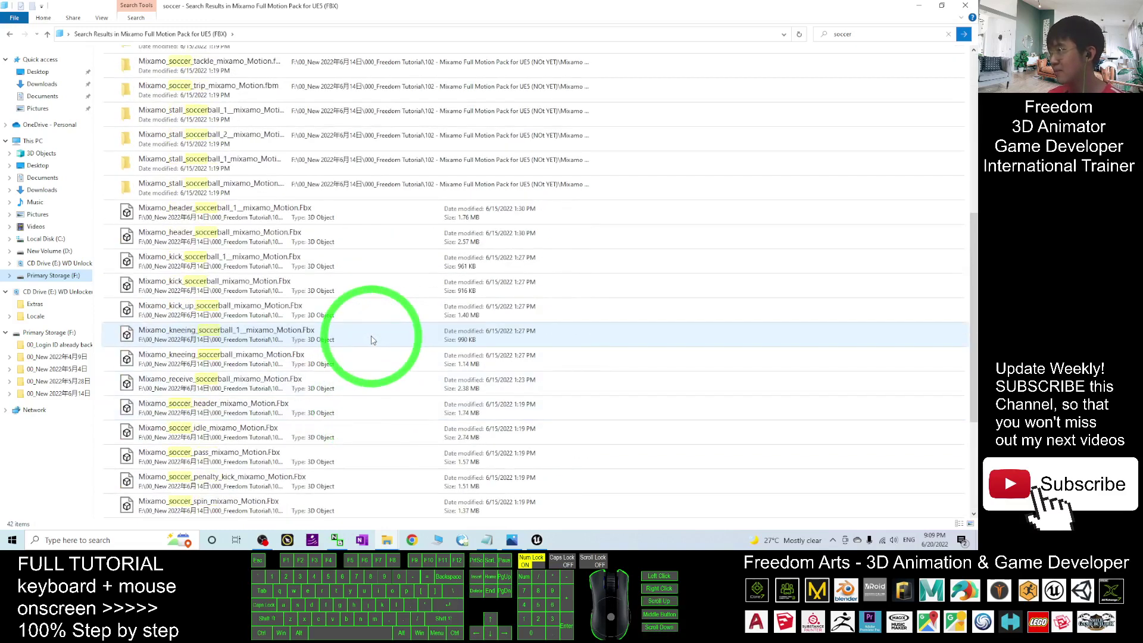
scroll(377, 329, "down", 1)
scroll(379, 329, "down", 1)
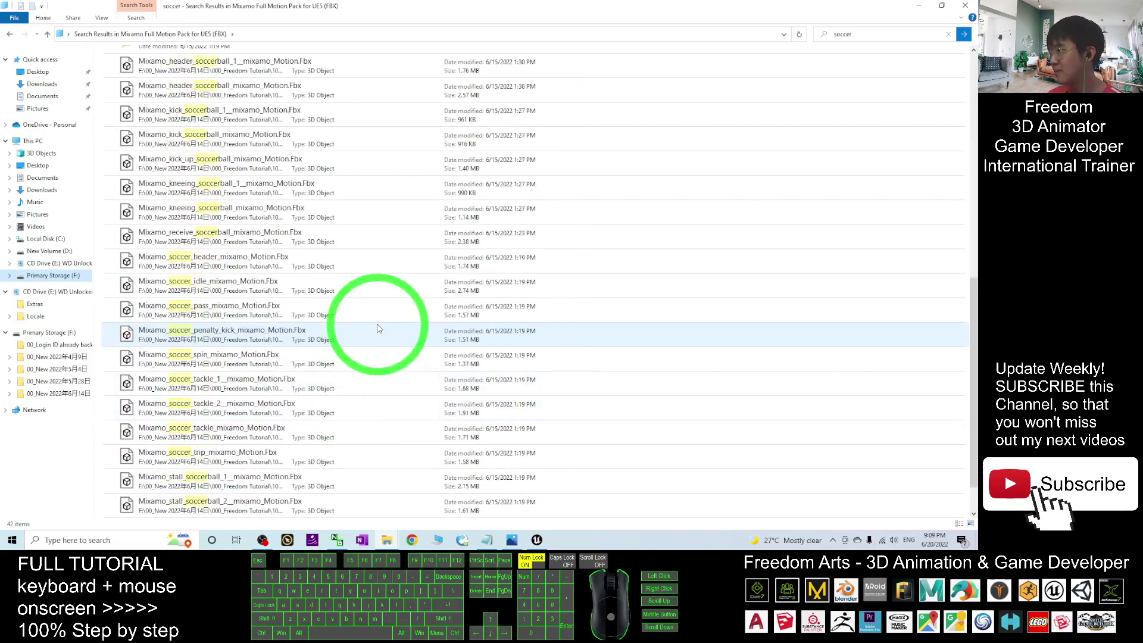
left_click(536, 540)
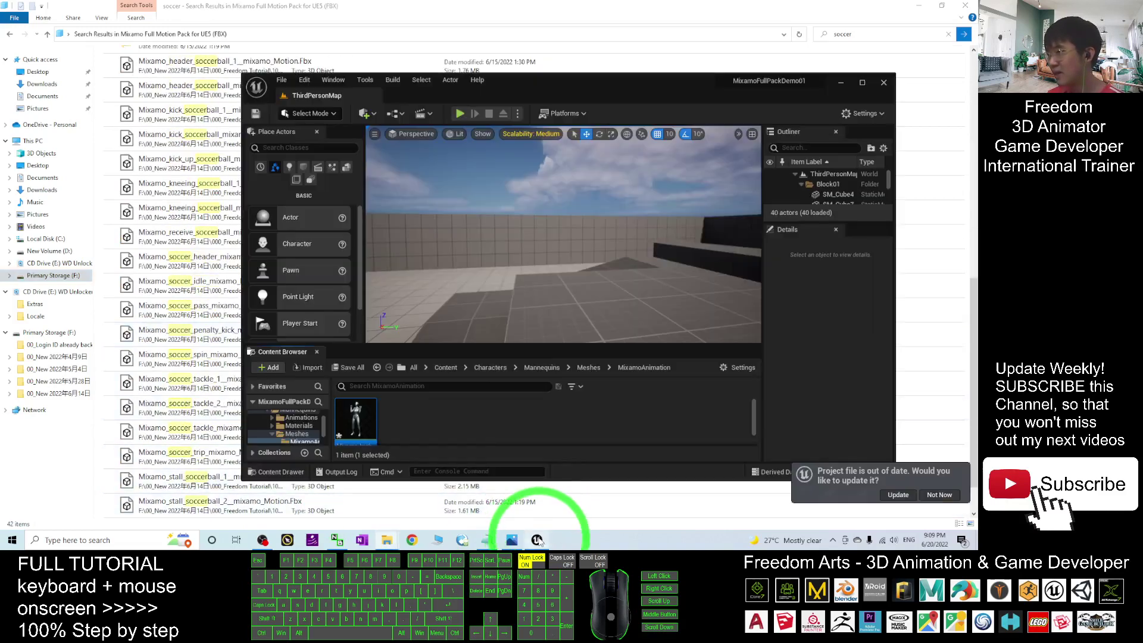
- Import Mixamo_soccer_tackle_mixamo_Motion onto SK_Mannequin and dismiss the missing-bones log
left_click_drag(203, 439, 447, 421)
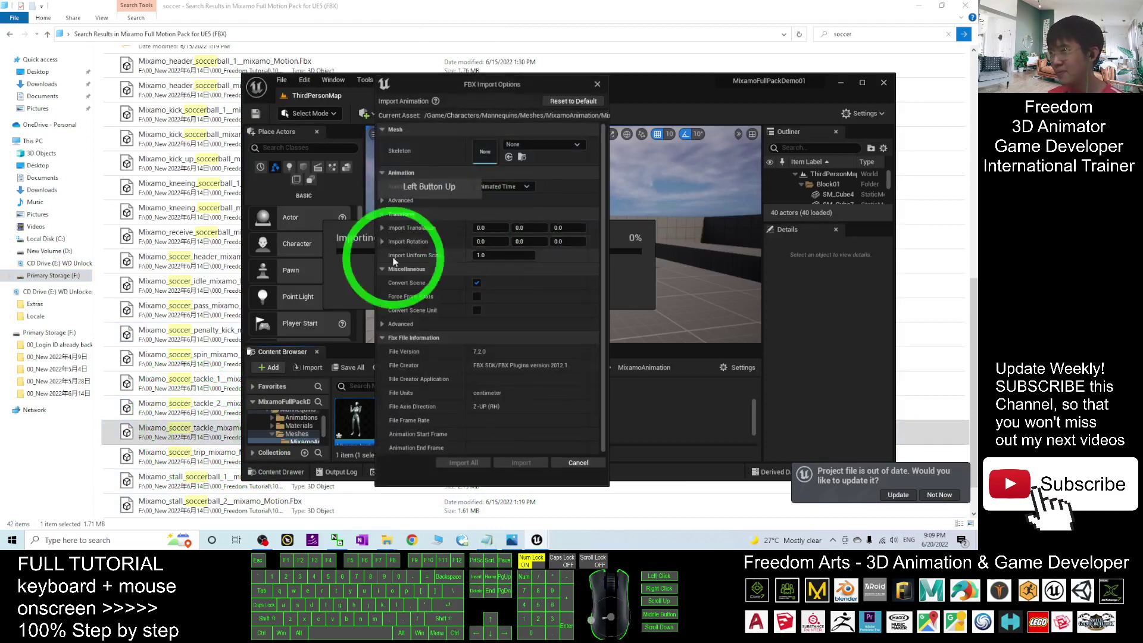
left_click(525, 146)
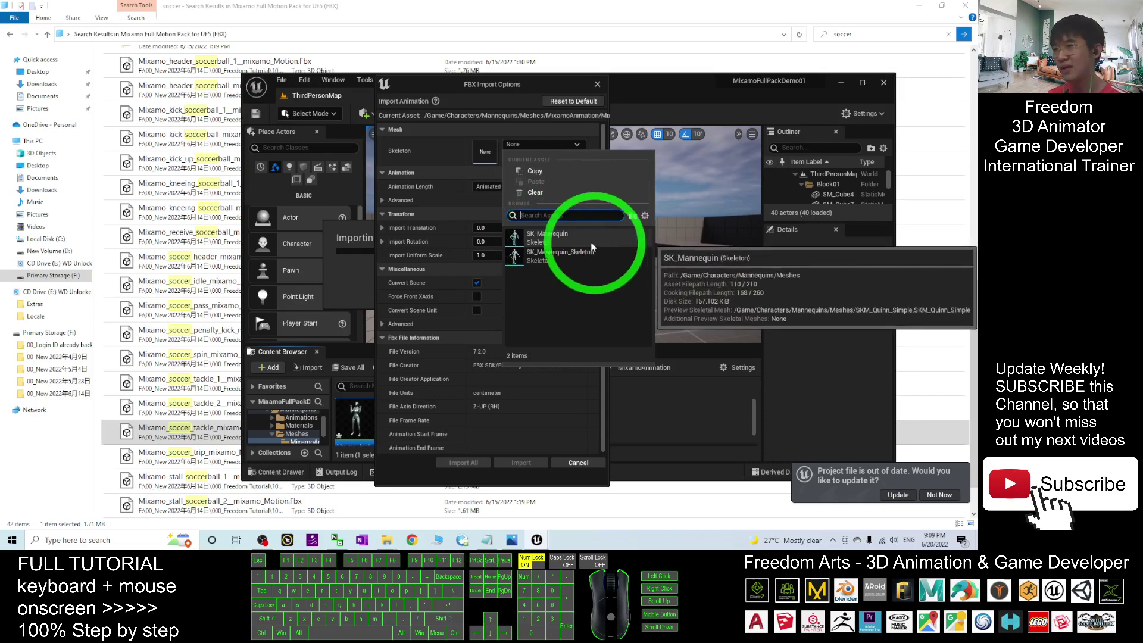
left_click(554, 238)
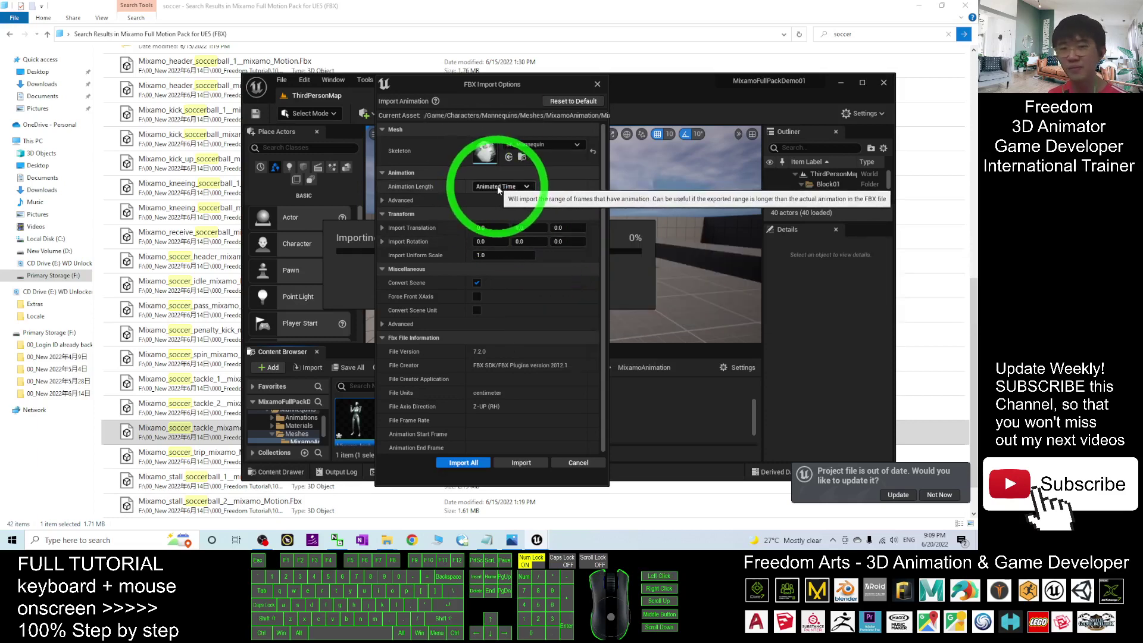
left_click(512, 187)
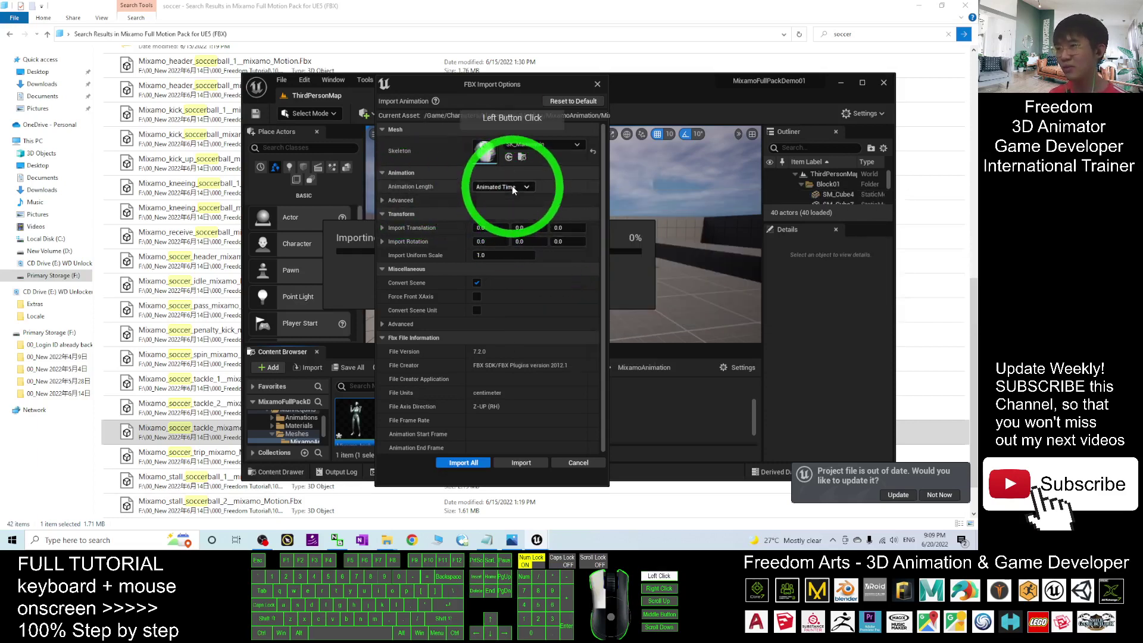
left_click(458, 462)
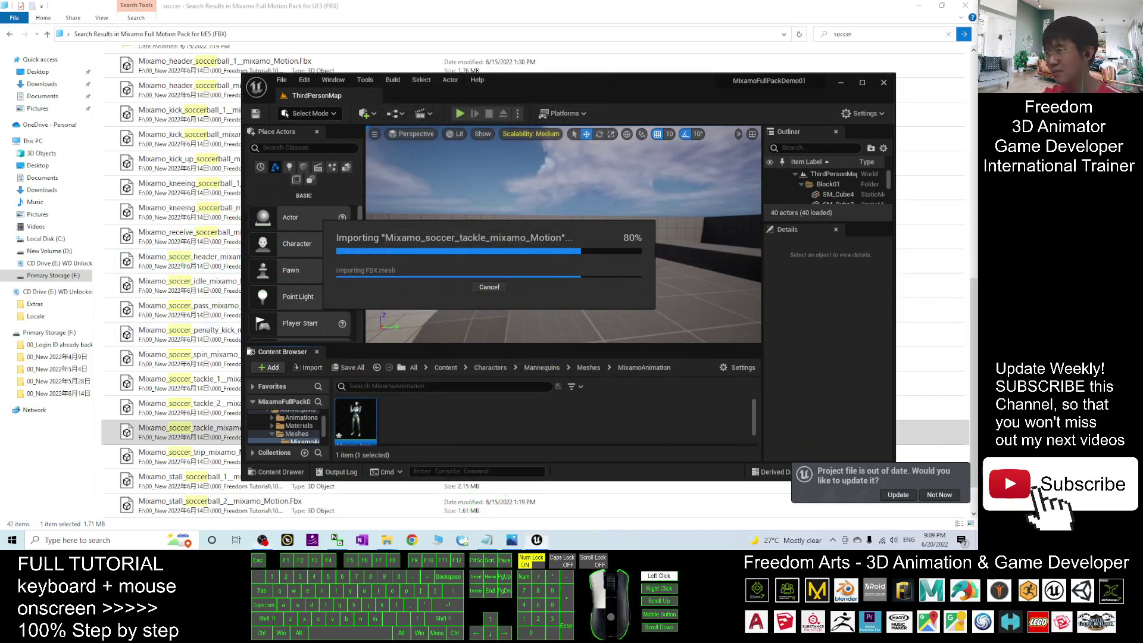
left_click(556, 333)
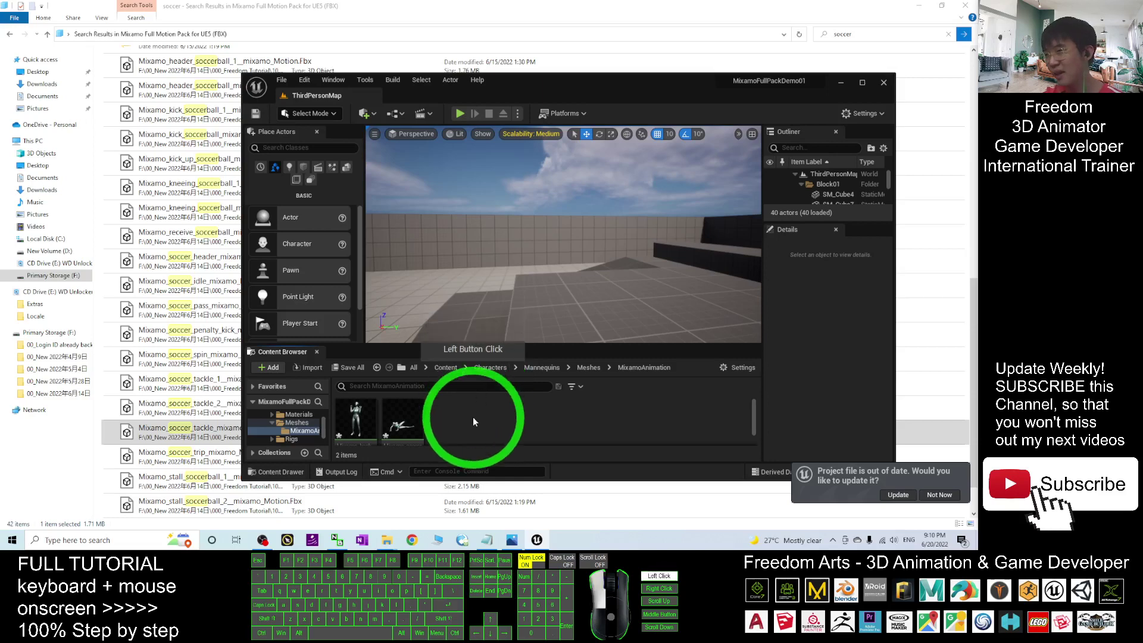
- Preview the soccer tackle animation on the mannequin, orbiting the view, then close the Animation Editor
double_click(391, 418)
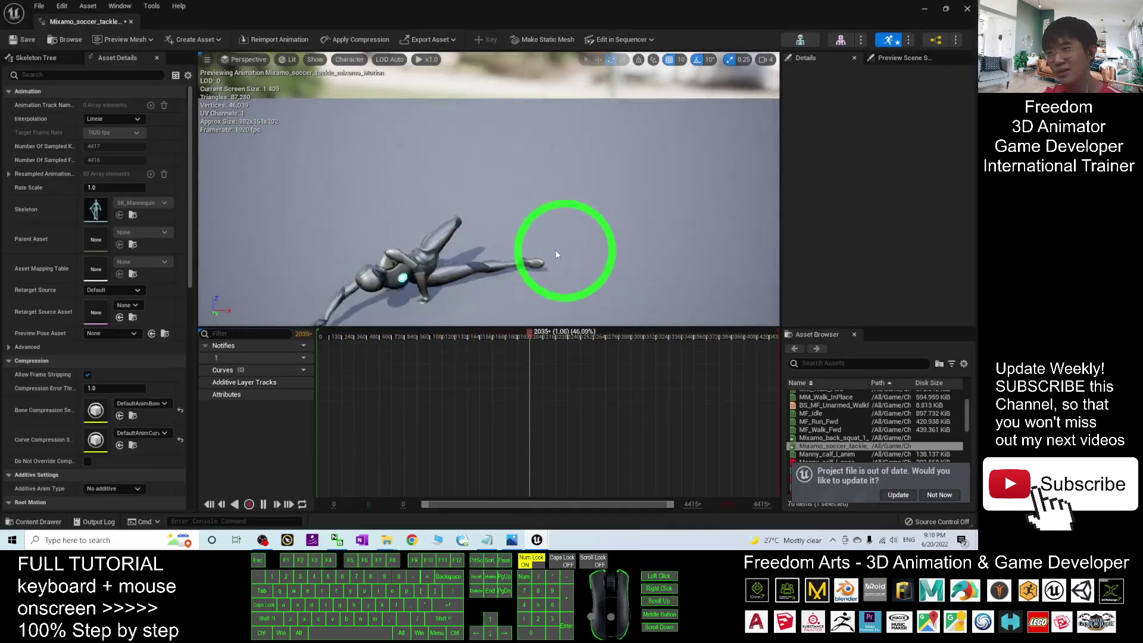
left_click_drag(556, 250, 964, 24, "alt")
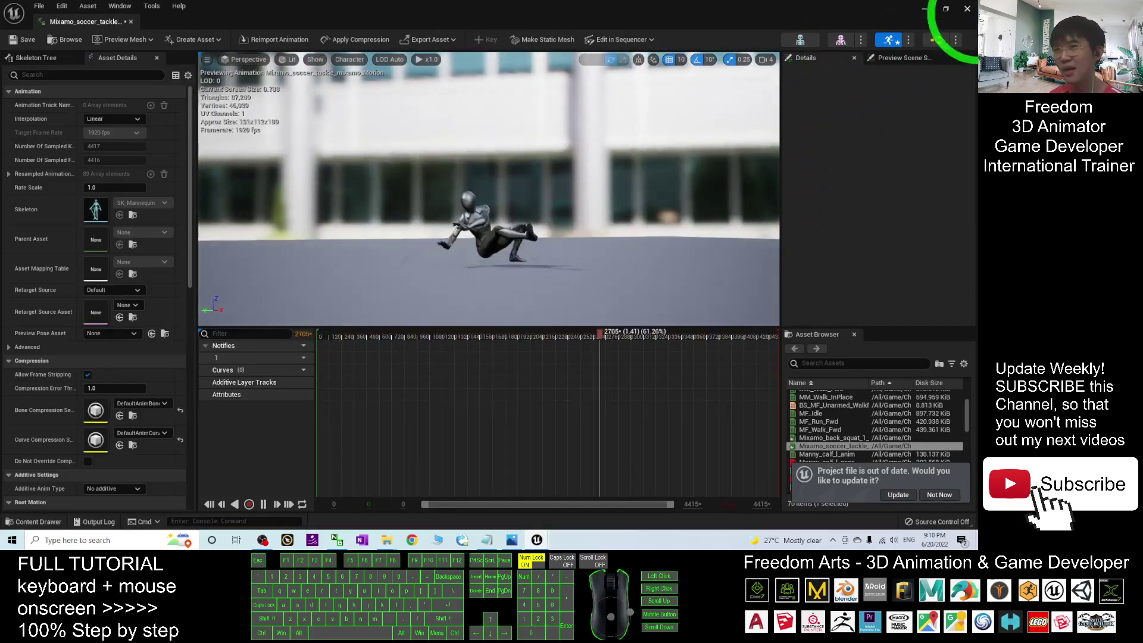
left_click(967, 10)
- Maximize the editor and place the soccer tackle and back squat animations in the level
left_click(862, 82)
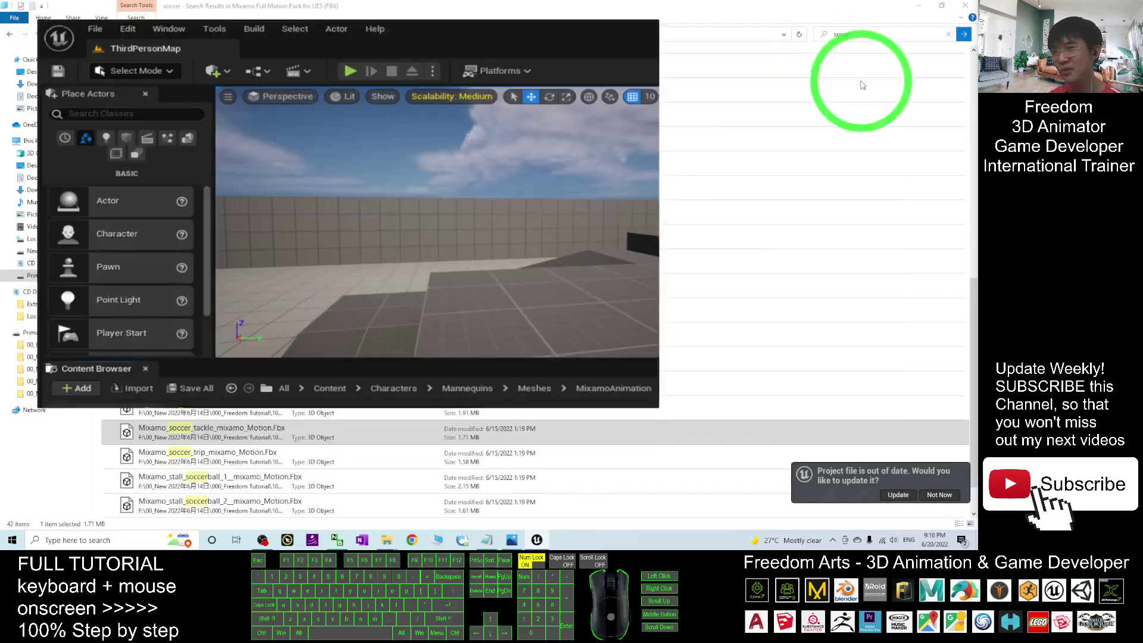
scroll(586, 252, "down", 5)
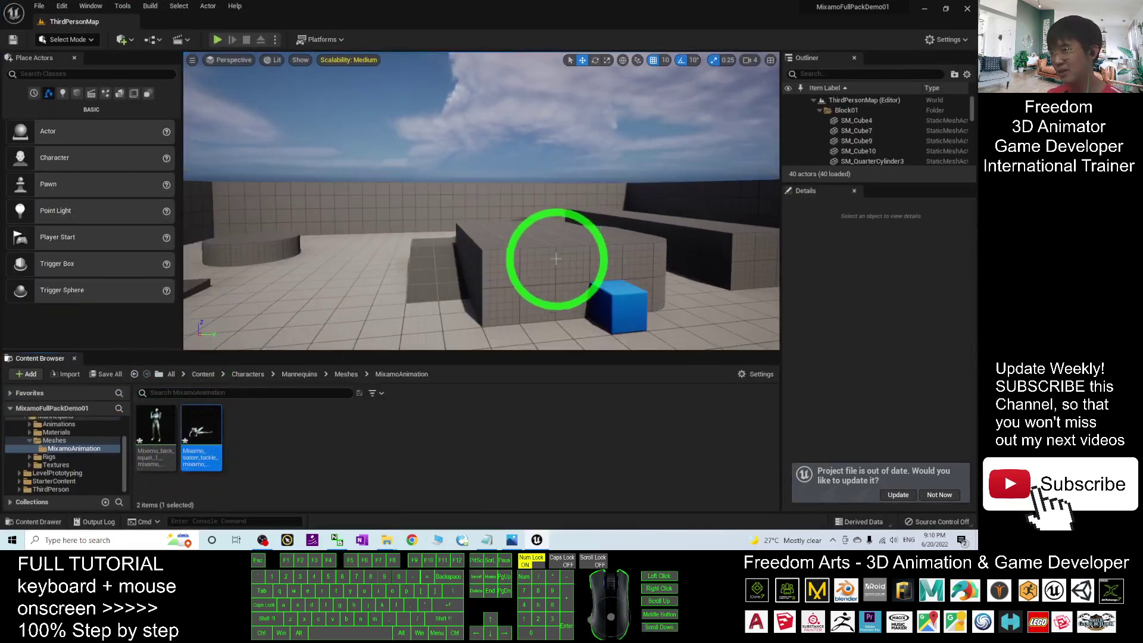
left_click_drag(201, 428, 522, 232)
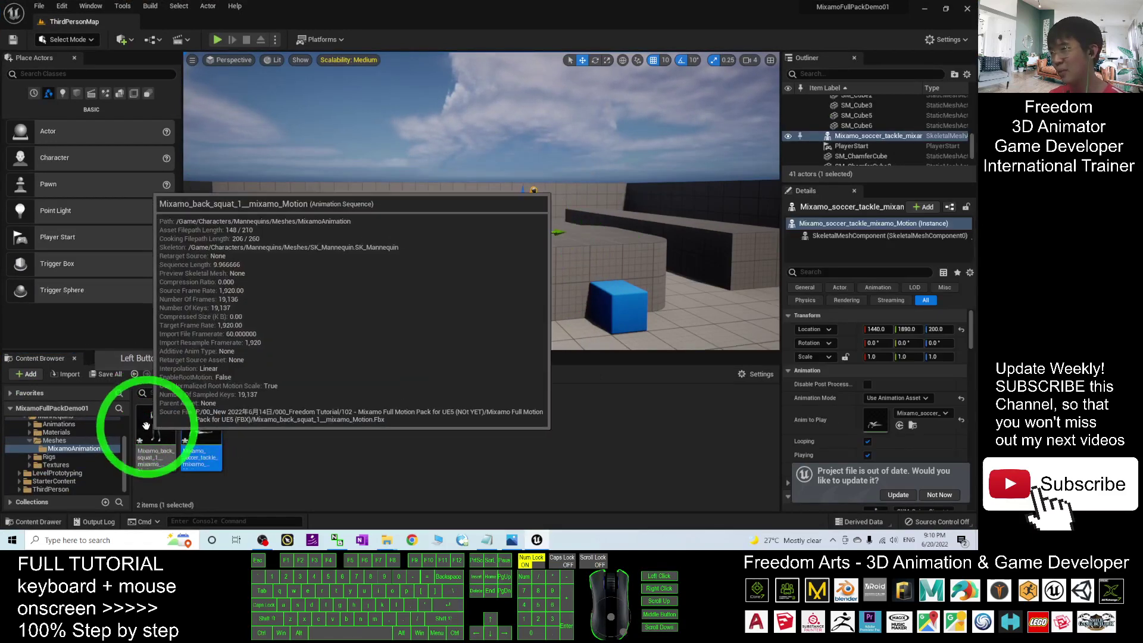
left_click_drag(154, 426, 332, 286)
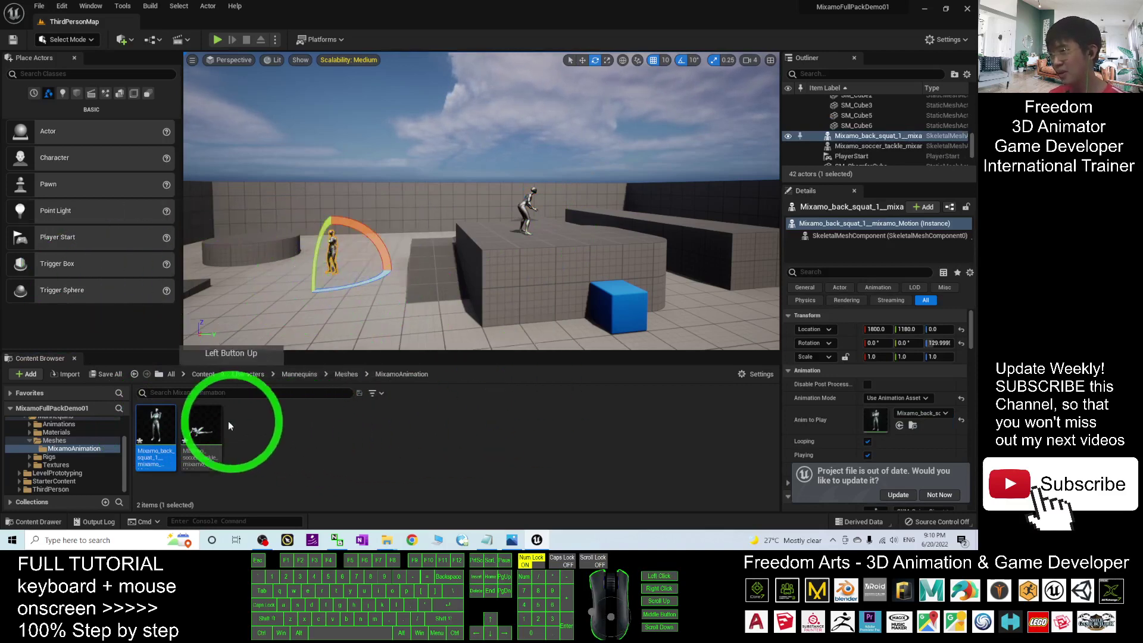
- Check the soccer tackle asset's right-click menu and dismiss it without choosing anything
right_click(199, 423)
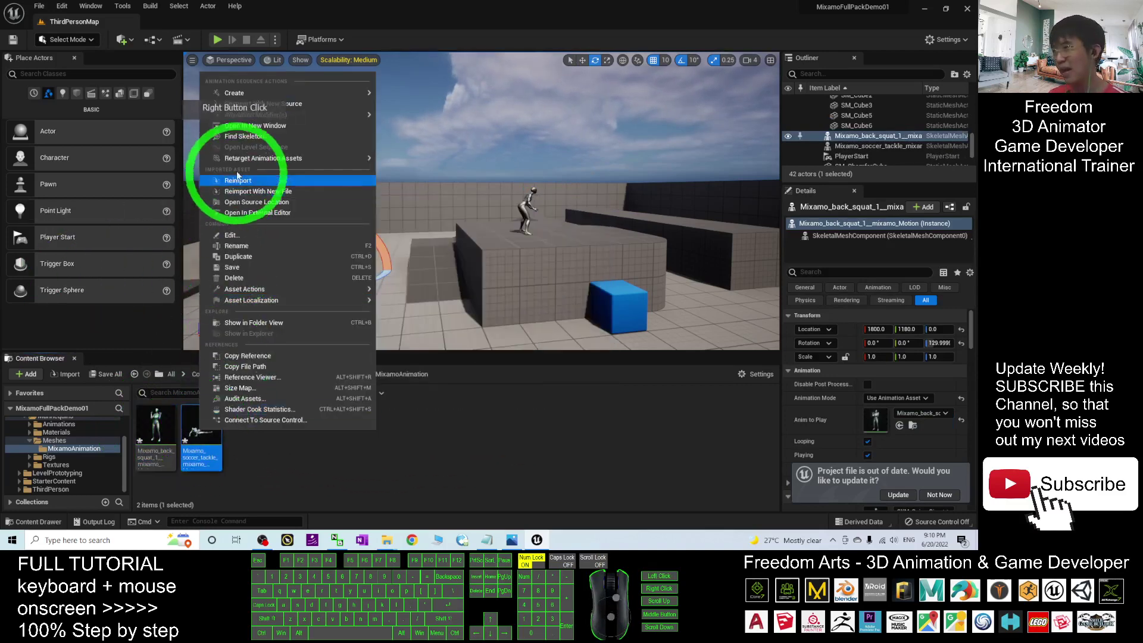
mouse_move(298, 159)
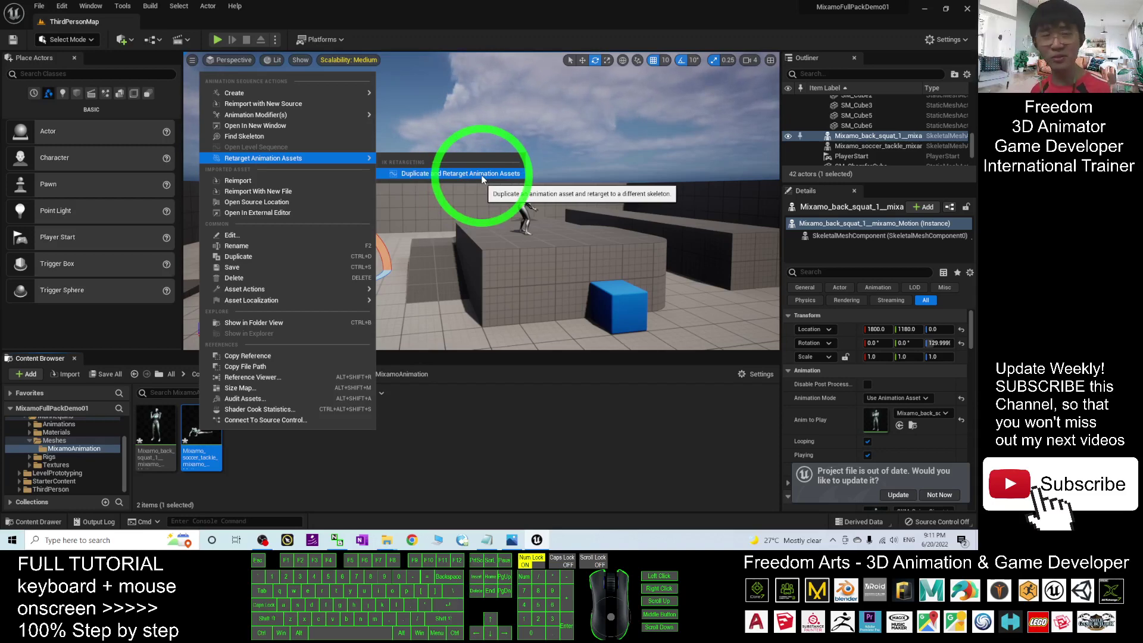
left_click(589, 438)
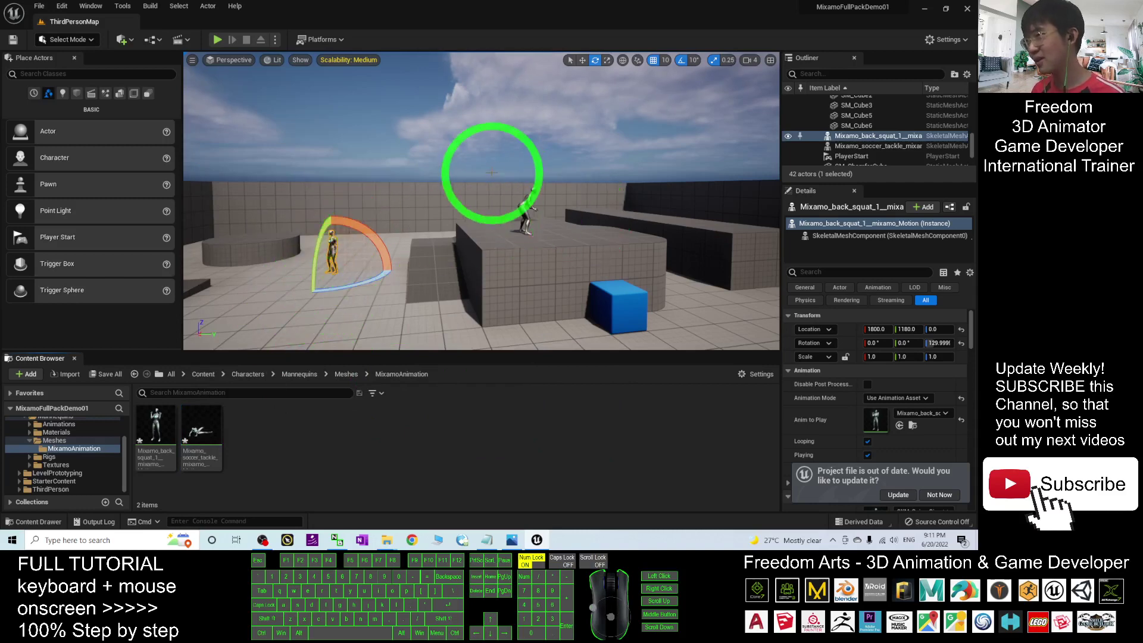
- Play-test the level, running and jumping around the squat and tackle figures, then stop with Esc
left_click(218, 39)
left_click_drag(454, 196, 536, 254)
key("w")
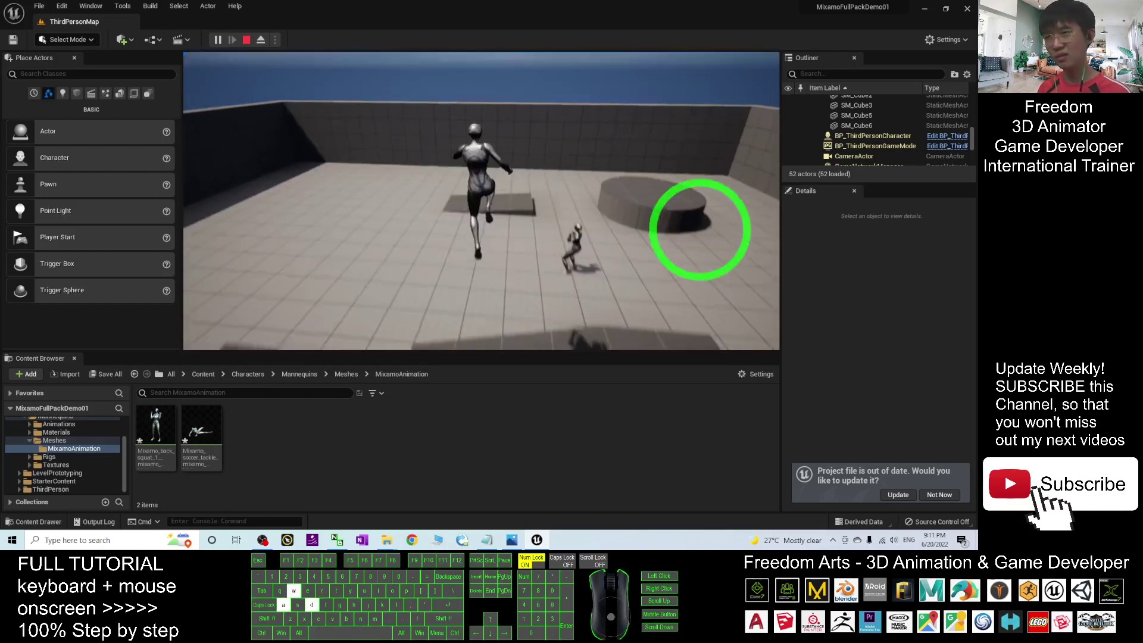
key("d")
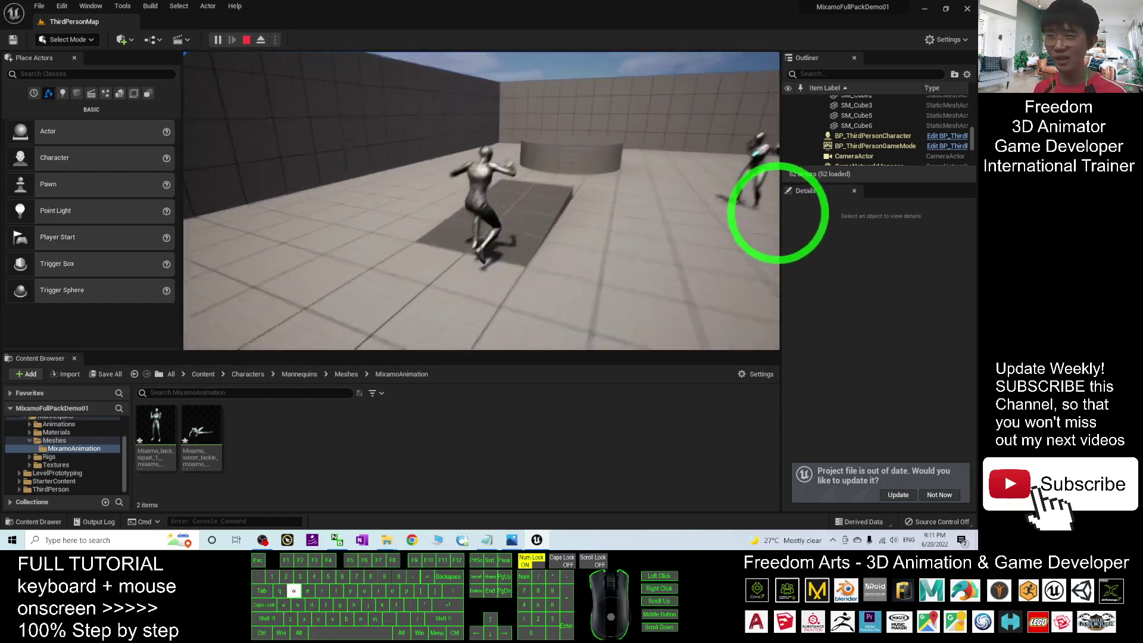
key("a")
key("space")
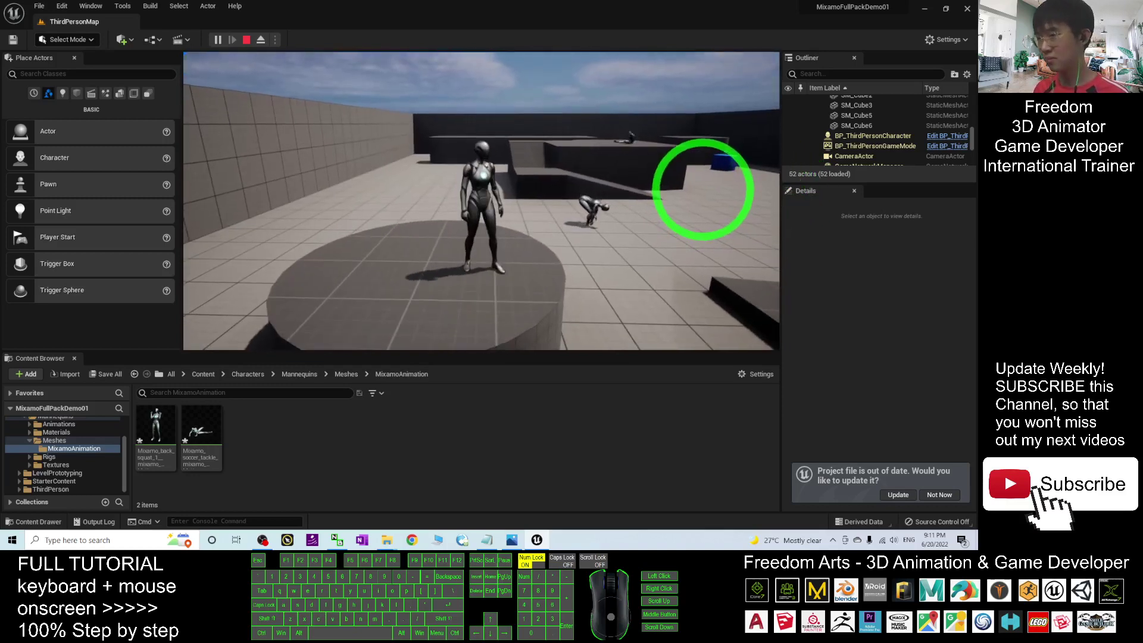
key("Escape")
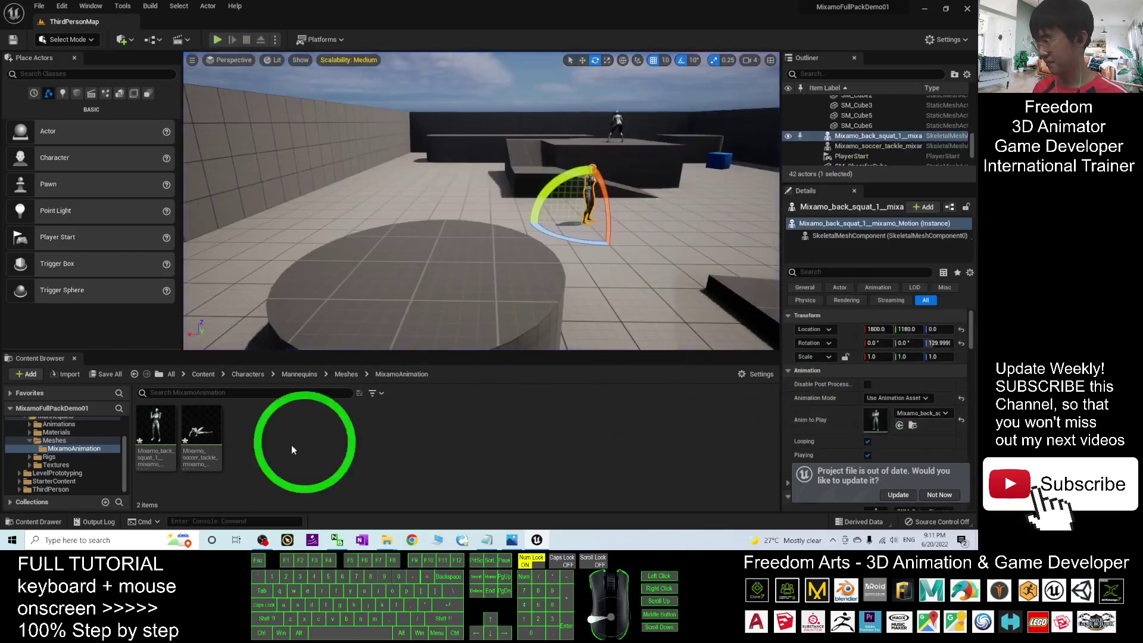
left_click(254, 470)
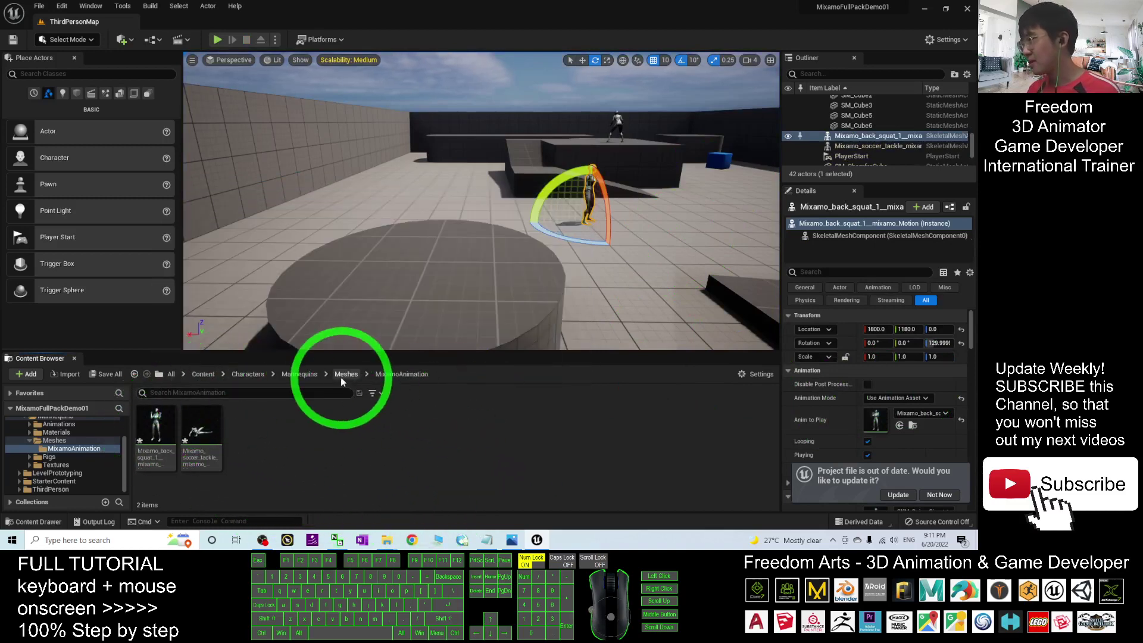
right_click(153, 429)
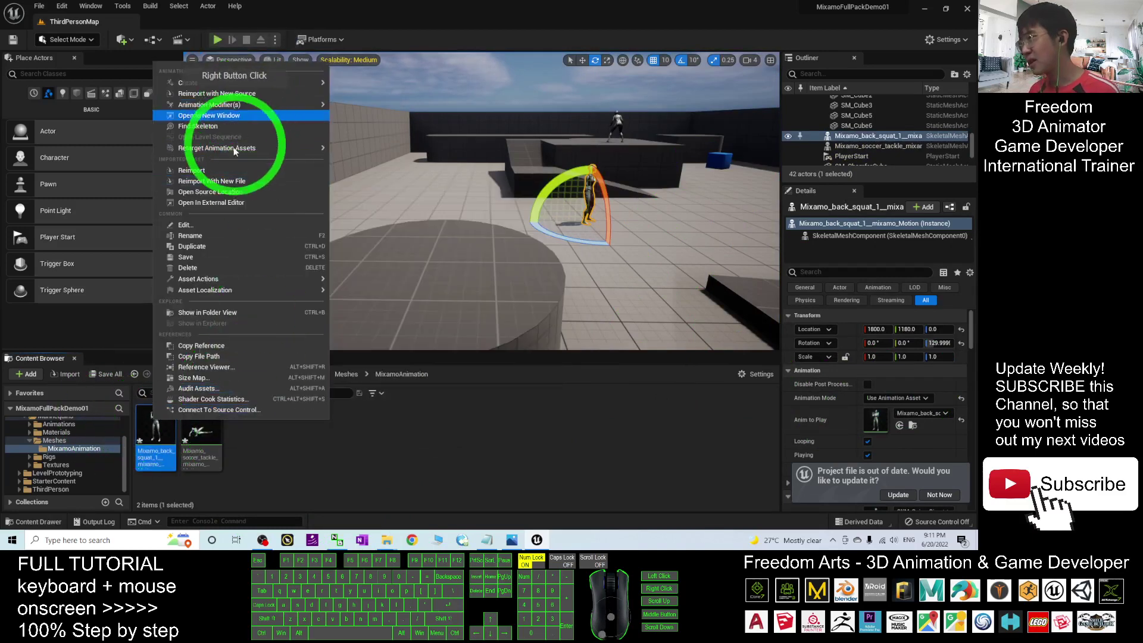
mouse_move(252, 154)
left_click(512, 540)
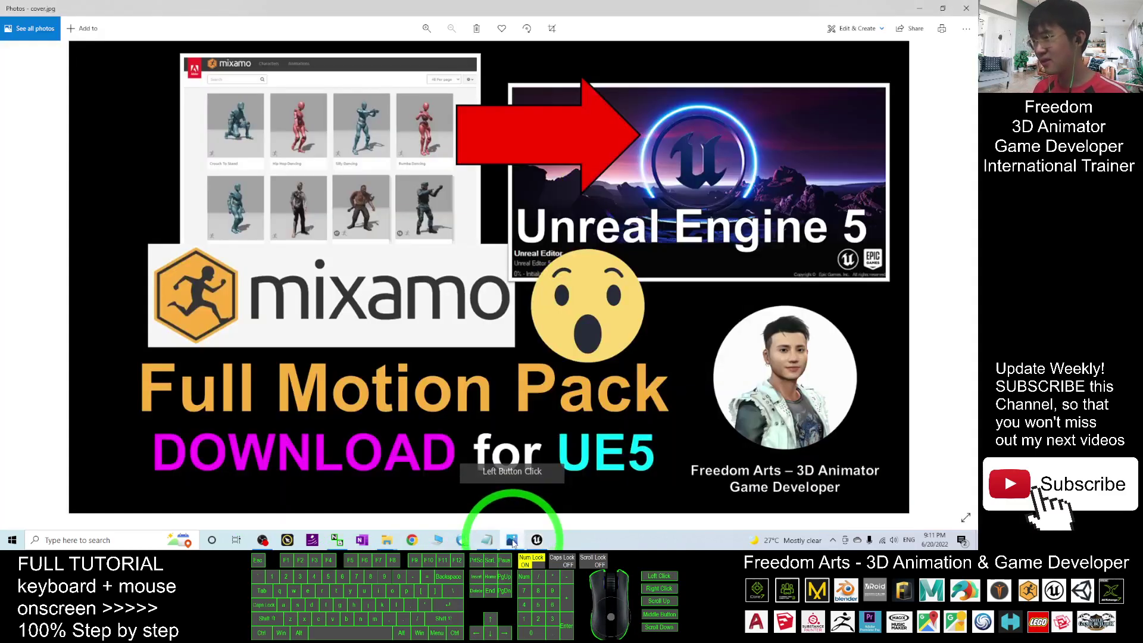
- Show cover.jpg in Photos, announcing the Mixamo Full Motion Pack download for UE5
left_click(714, 339)
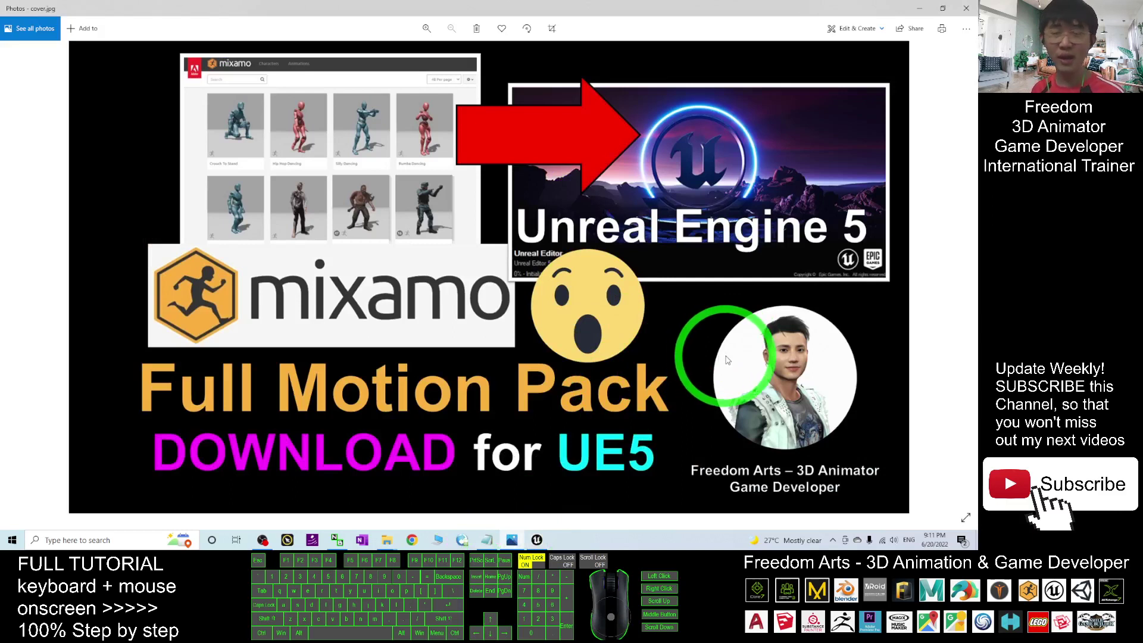